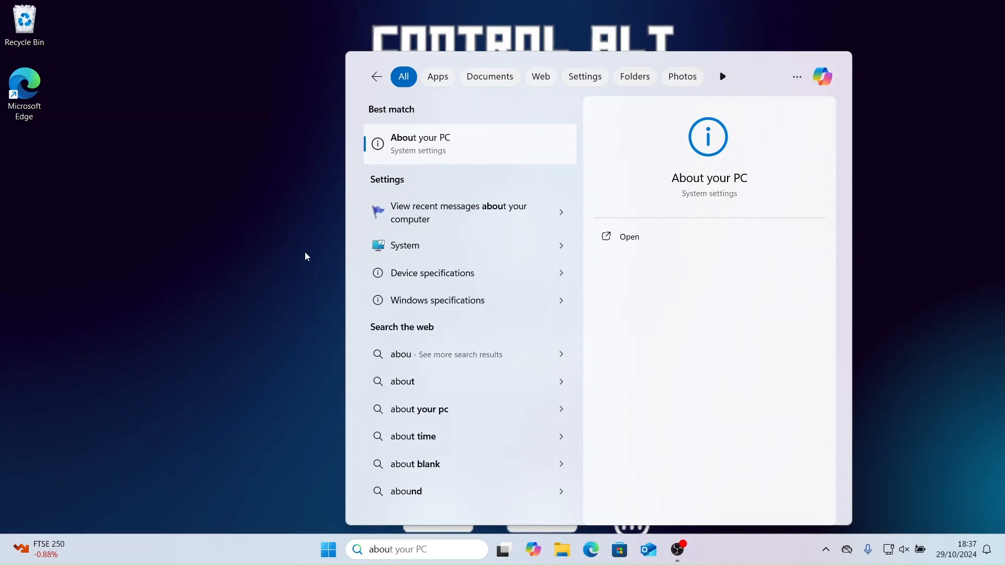
Open the About your PC settings, check the Windows edition under Windows specifications, and close Settings.
key("Return")
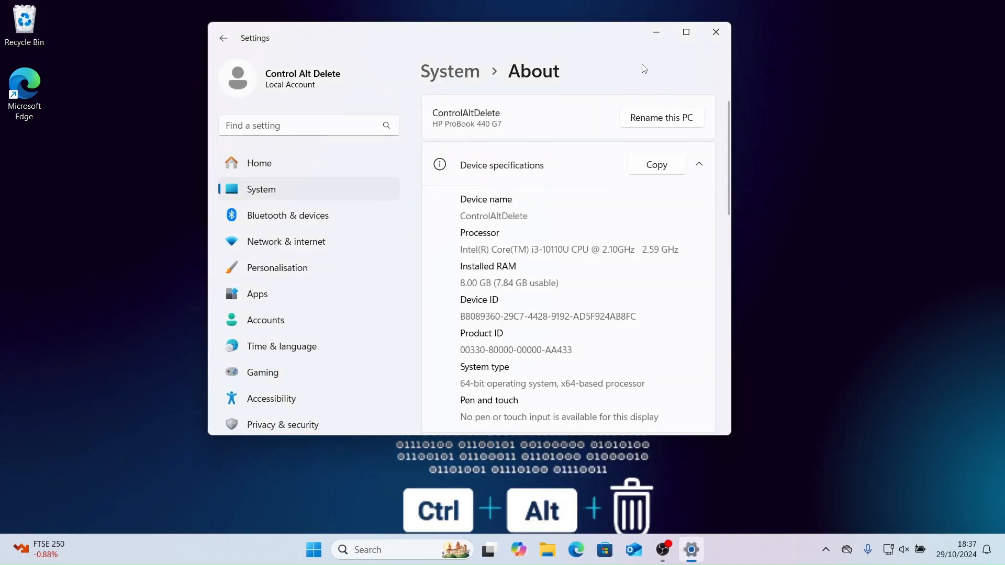
left_click(686, 32)
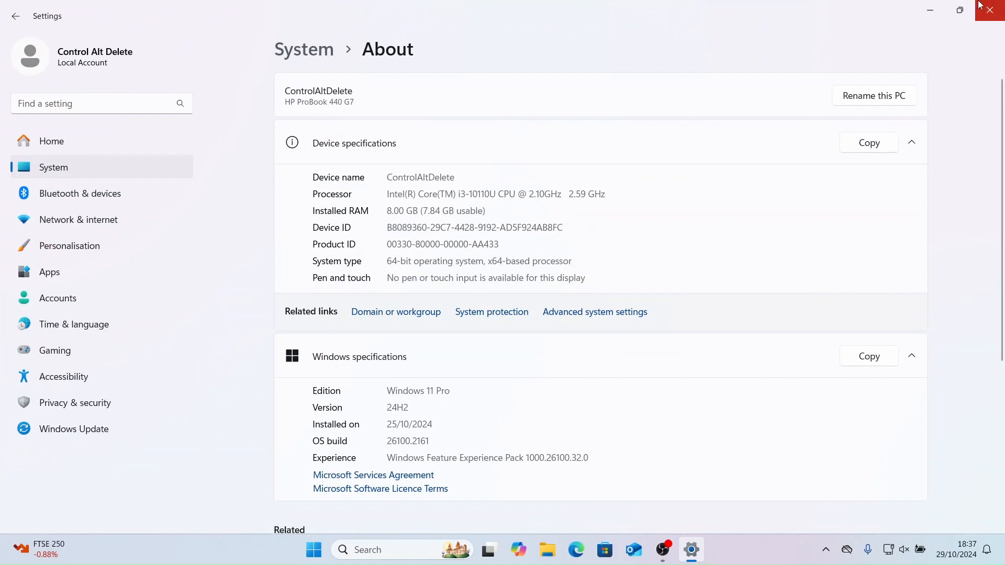
left_click_drag(454, 393, 385, 391)
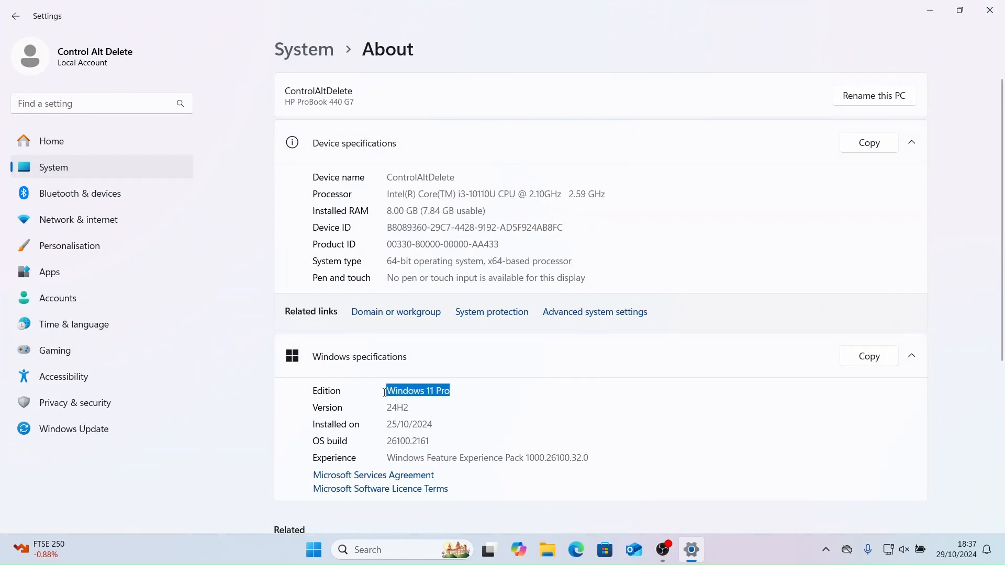
left_click(989, 11)
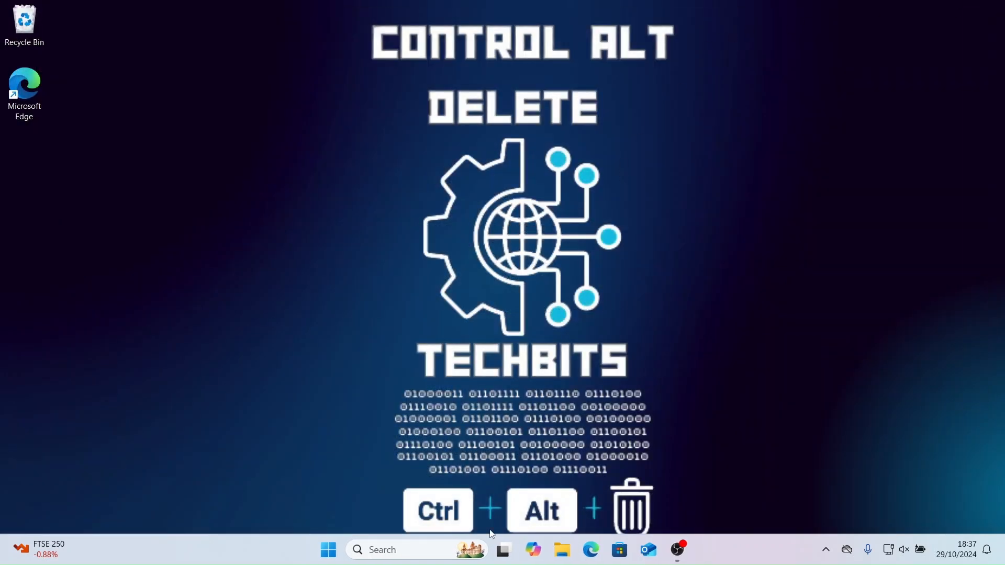
Run winver from Command Prompt to check the Windows version and edition, and close both windows.
left_click(418, 541)
type("cmd")
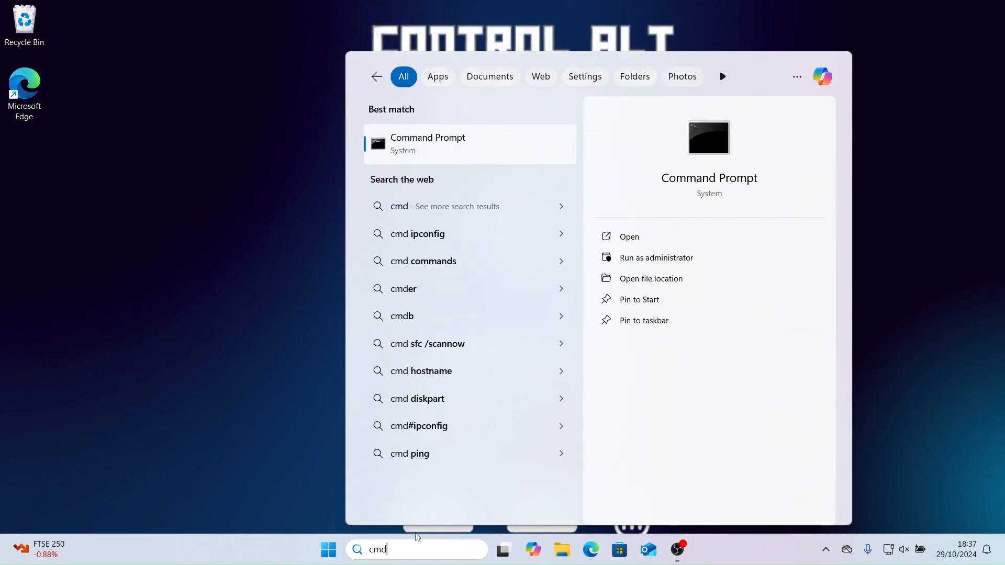
left_click(513, 145)
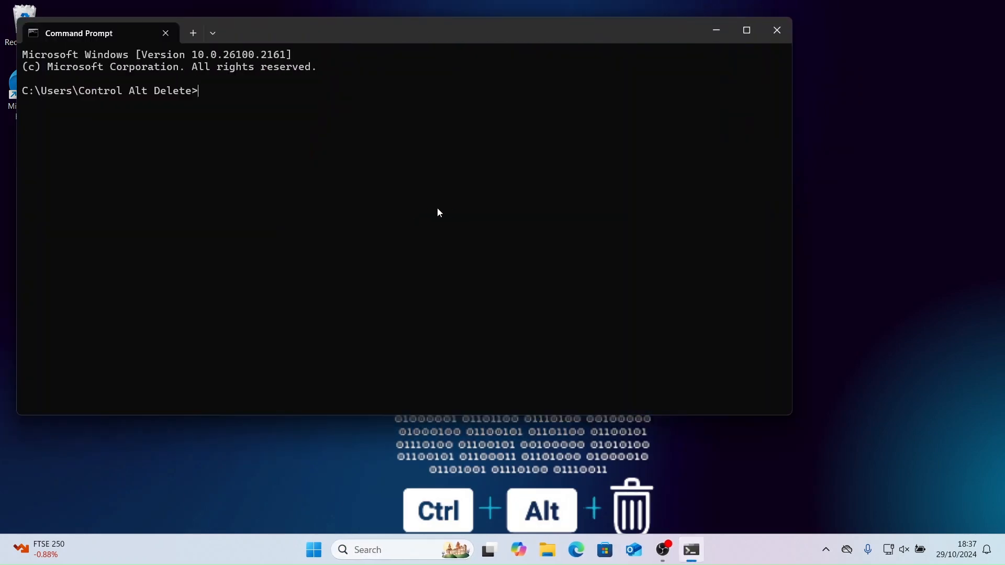
type("winver")
key("Return")
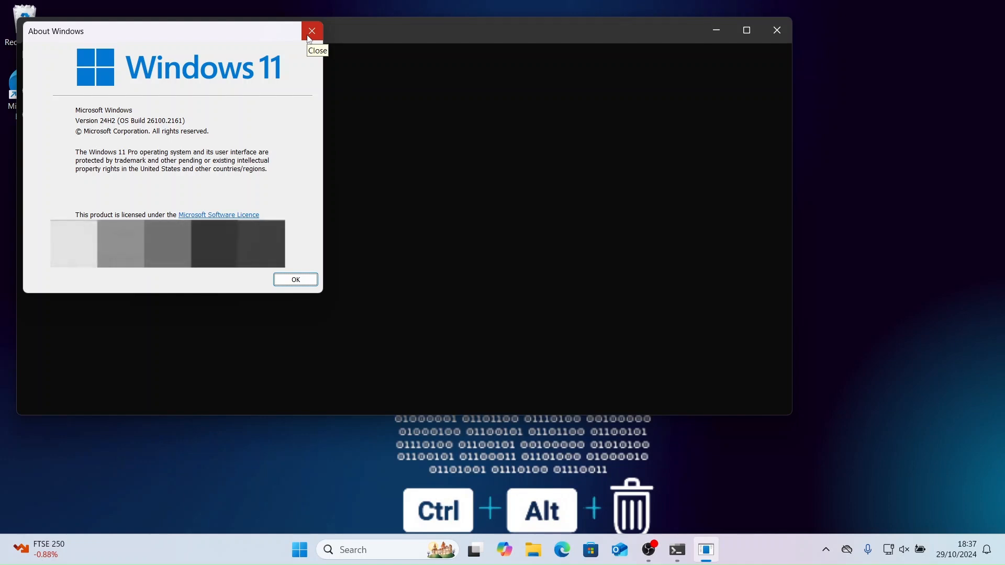
left_click(309, 38)
left_click(770, 30)
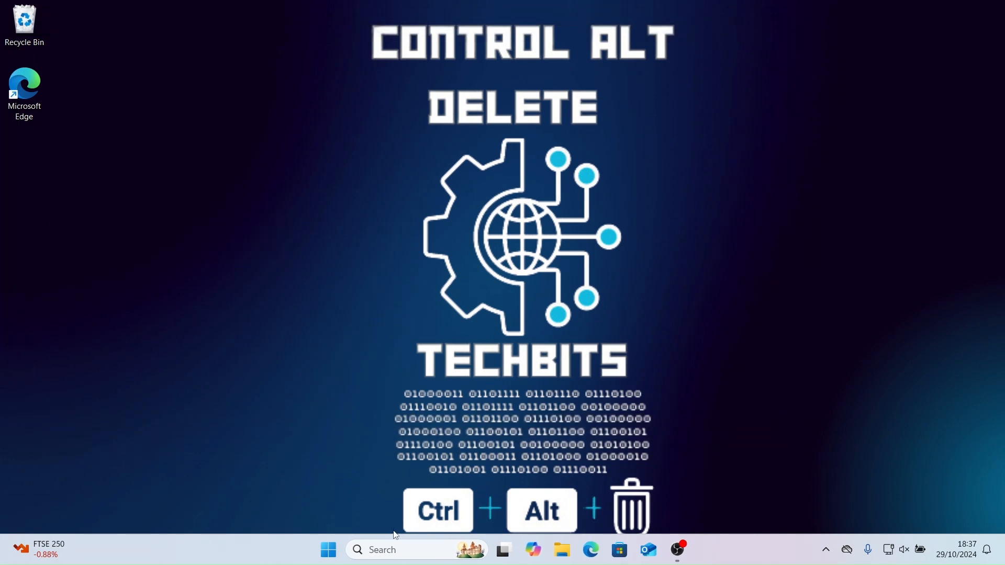
Launch dxdiag from the Run dialog, check the operating system in the DirectX Diagnostic Tool, and close it.
key("super+r")
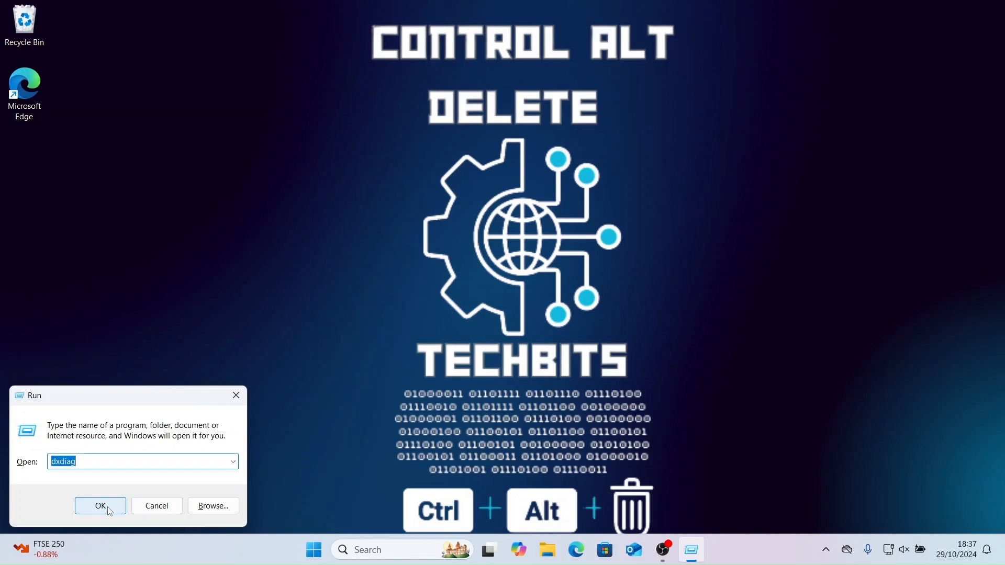
left_click(102, 506)
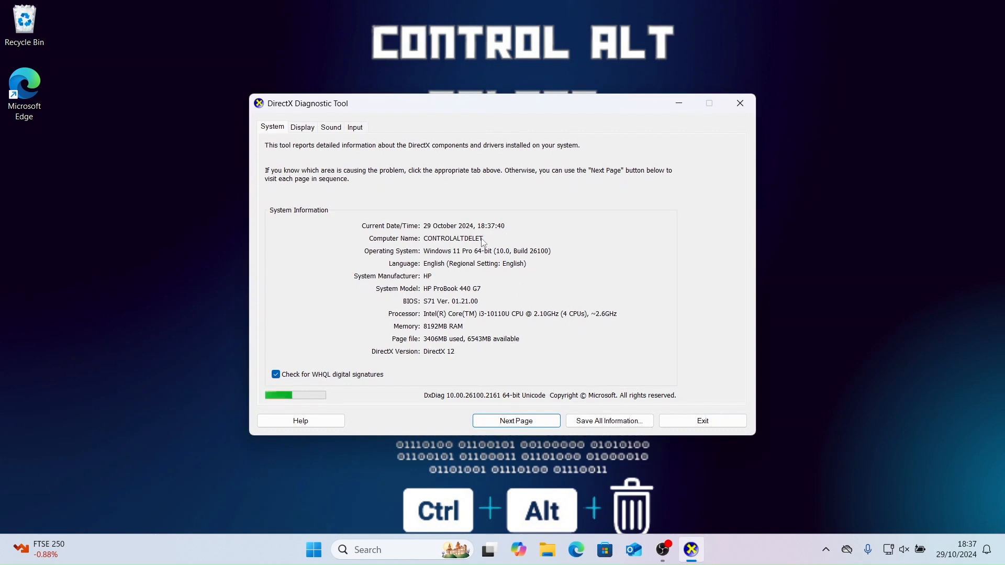
left_click(741, 107)
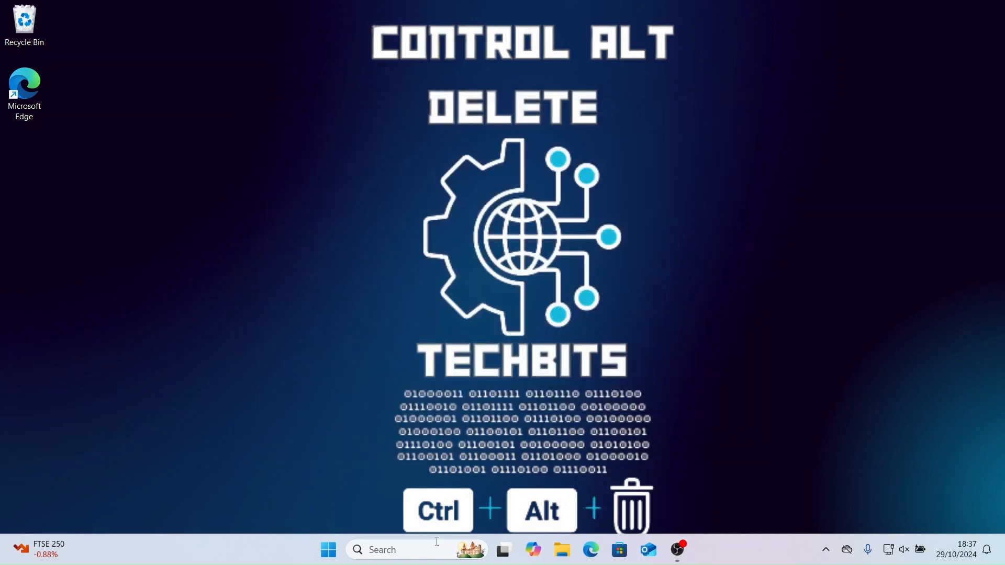
Open System Information by running msinfo32 from Command Prompt.
left_click(437, 543)
type("cmd")
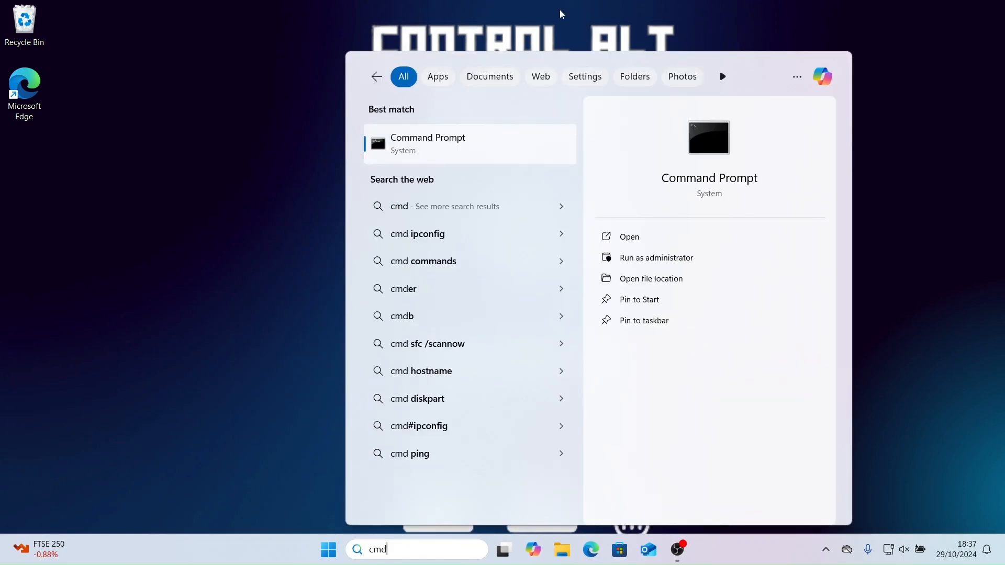
left_click(472, 149)
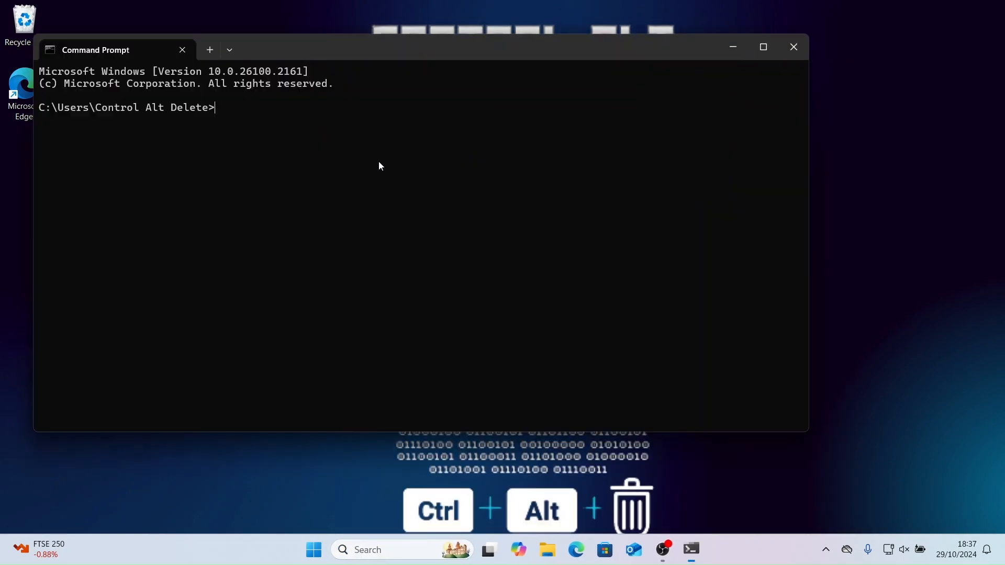
type("msinfo32")
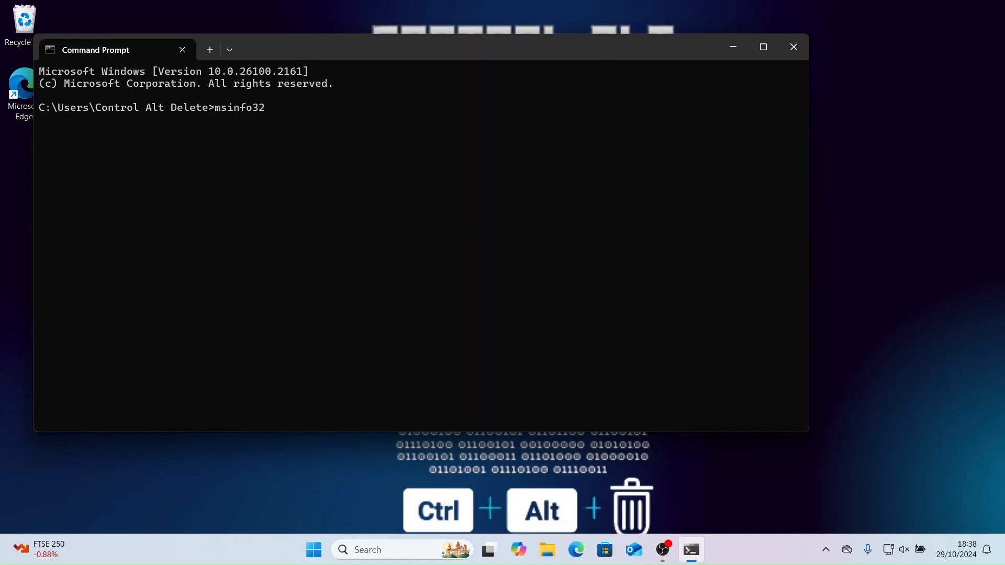
key("Return")
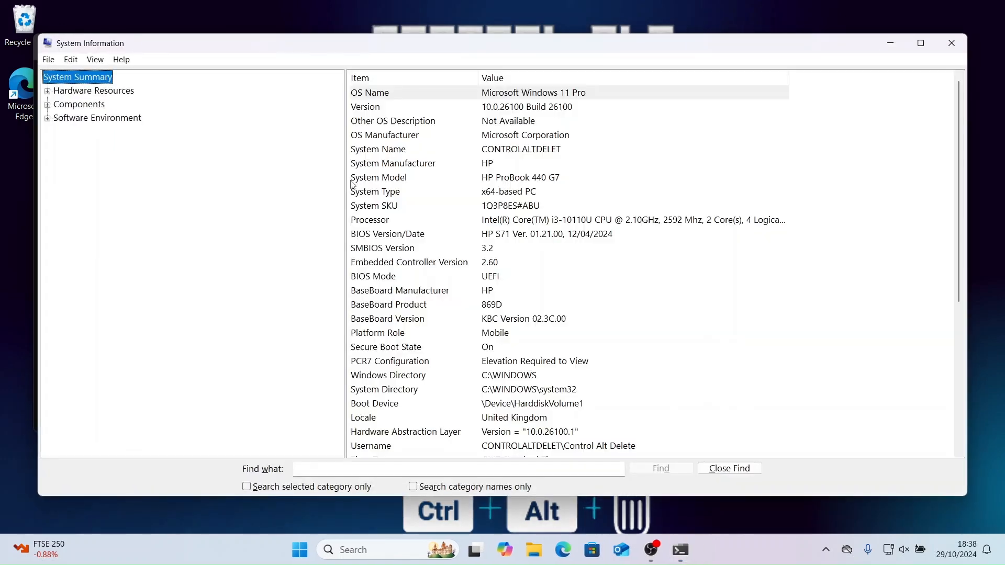
Check the "Hyper-V - Virtualisation Enabled in Firmware" entry in the system summary, and close System Information and Command Prompt.
left_click(920, 43)
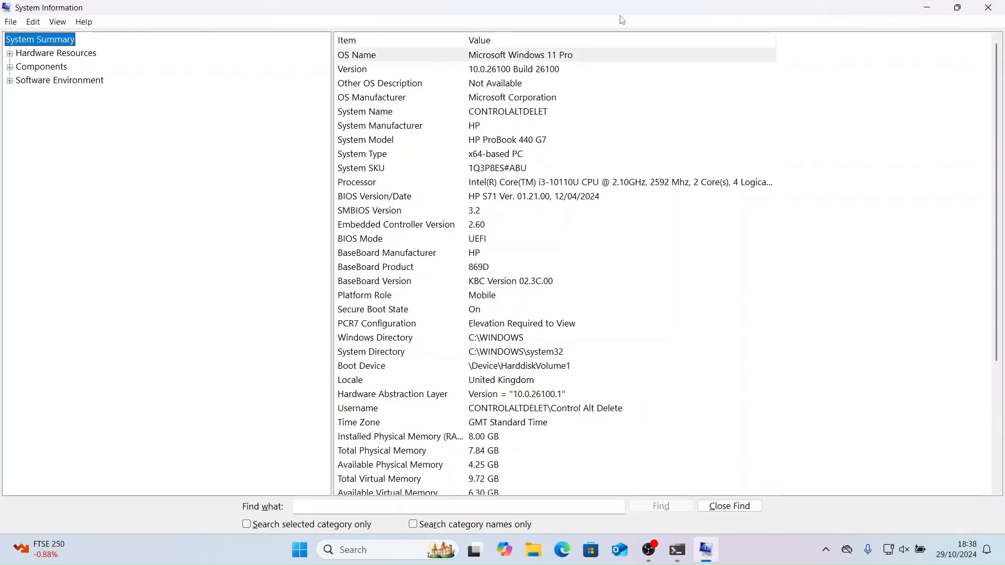
left_click_drag(464, 40, 545, 42)
scroll(533, 39, "down", 4)
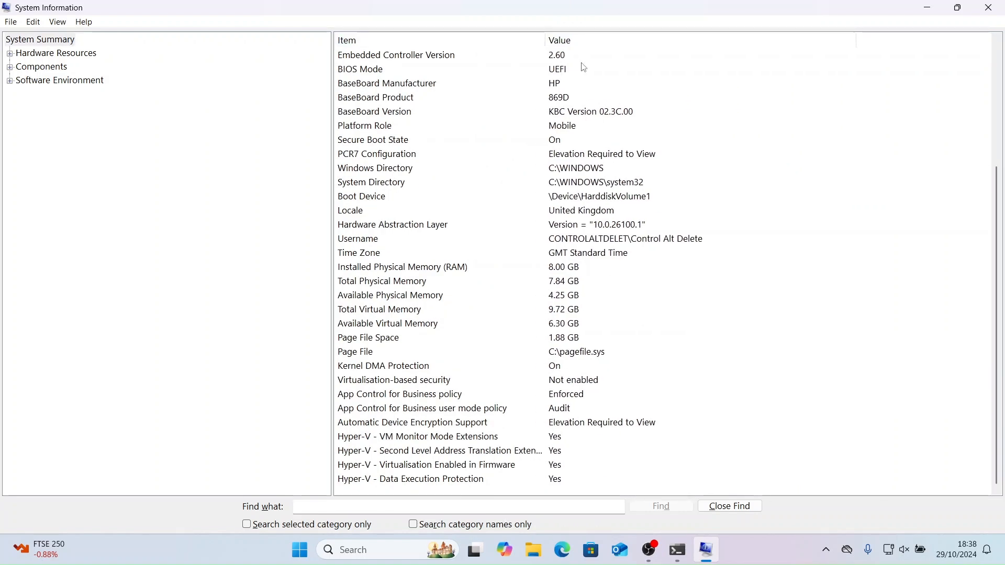
left_click(426, 466)
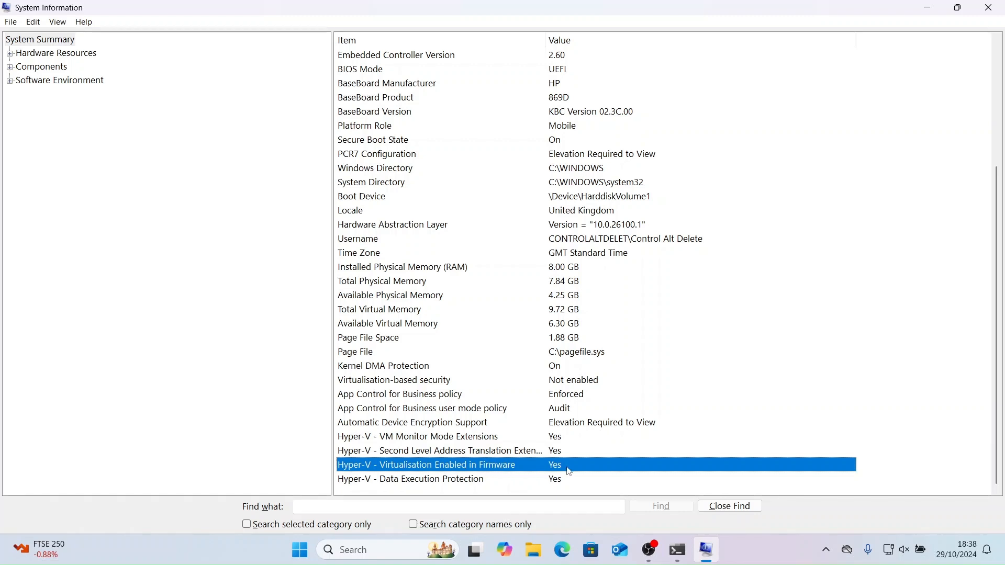
left_click(988, 7)
left_click(801, 47)
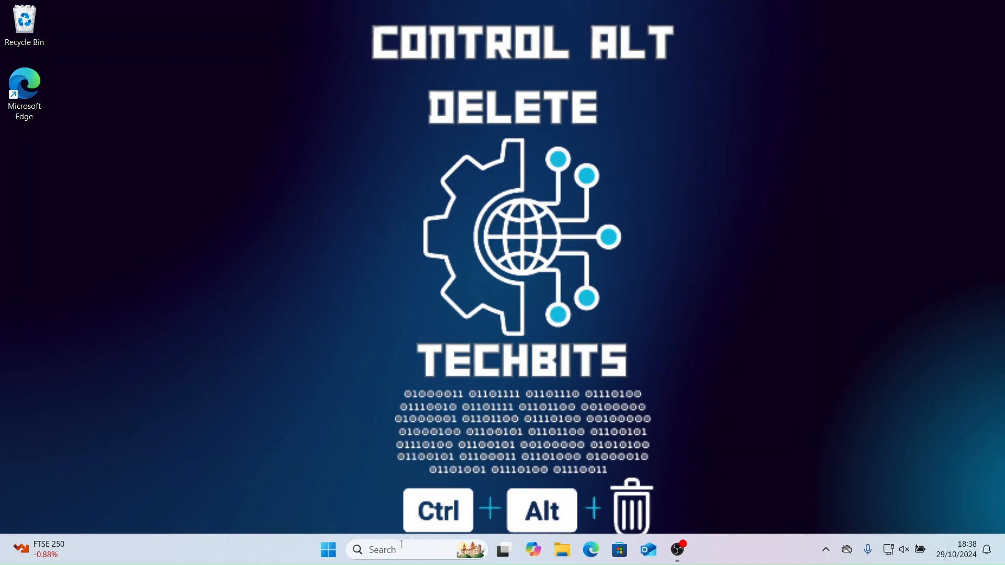
Open the Windows Features dialog from Programs and Features in Control Panel.
left_click(379, 550)
type("control")
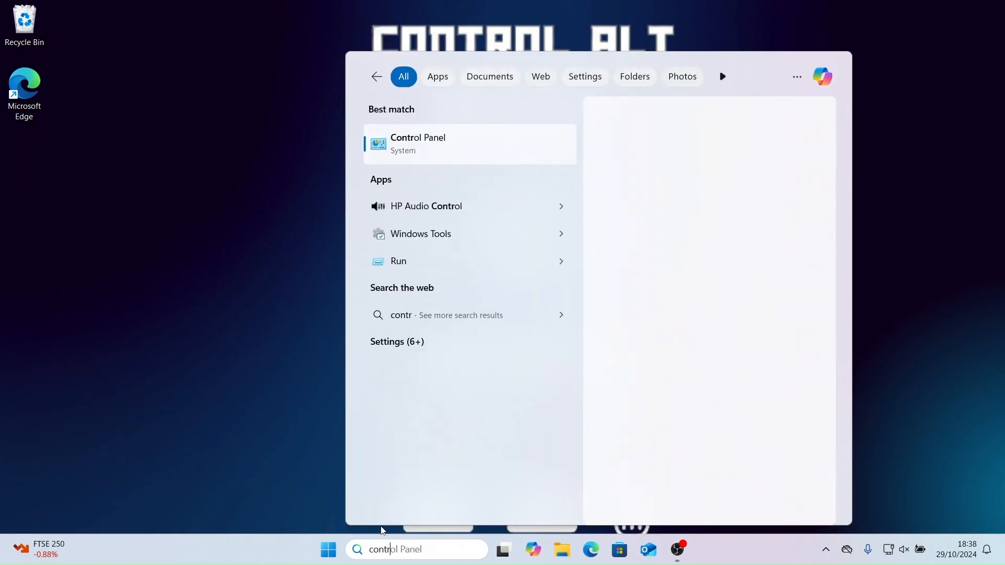
left_click(515, 147)
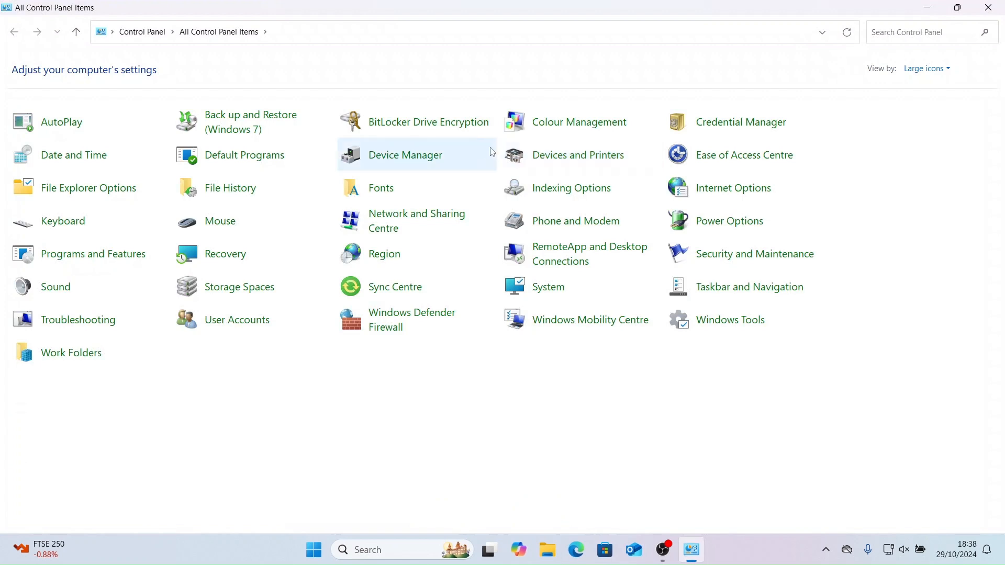
left_click(130, 254)
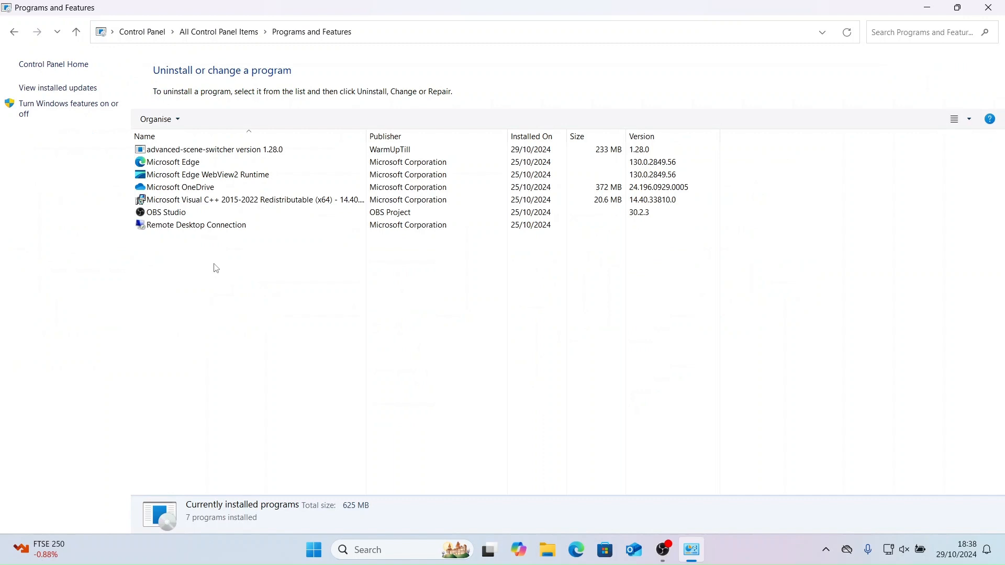
left_click(54, 107)
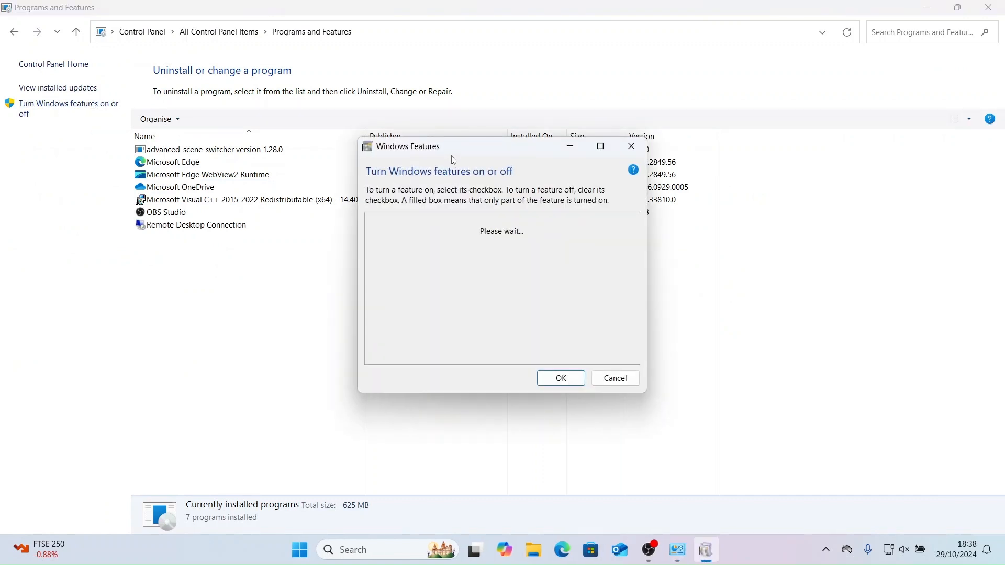
Enable the Windows Sandbox feature and restart the PC to finish installing it.
left_click_drag(453, 159, 226, 134)
scroll(242, 232, "down", 1)
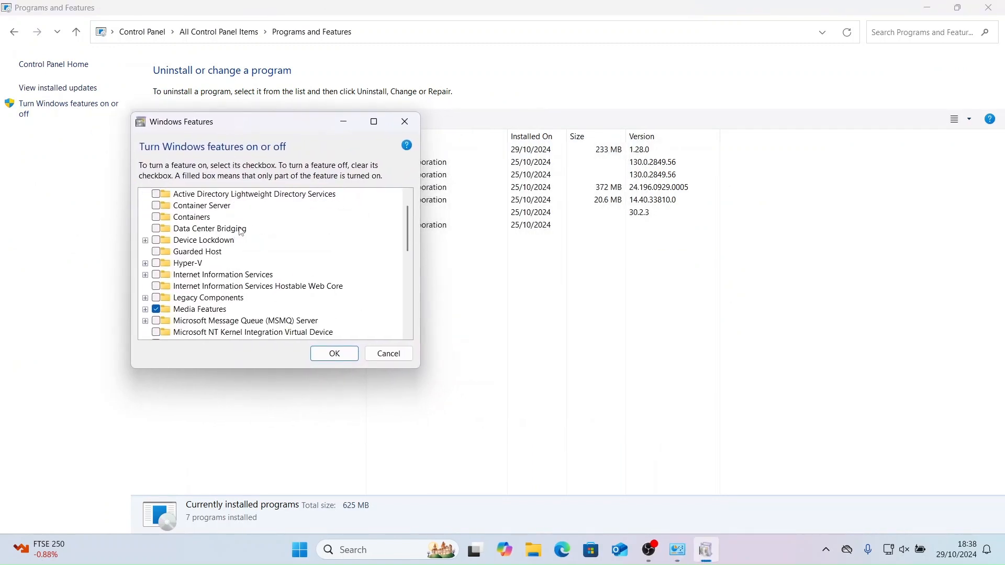
scroll(243, 235, "down", 7)
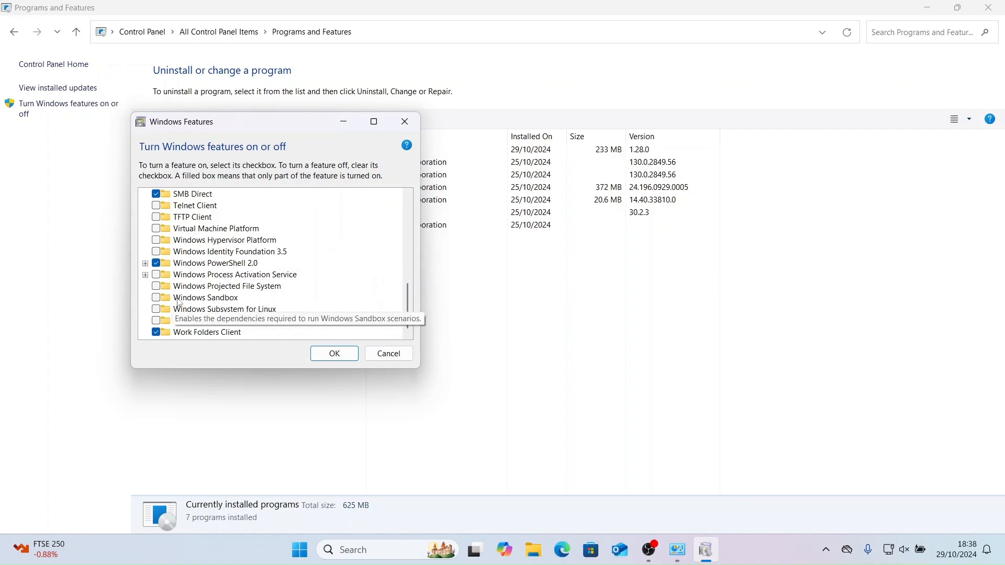
left_click(157, 299)
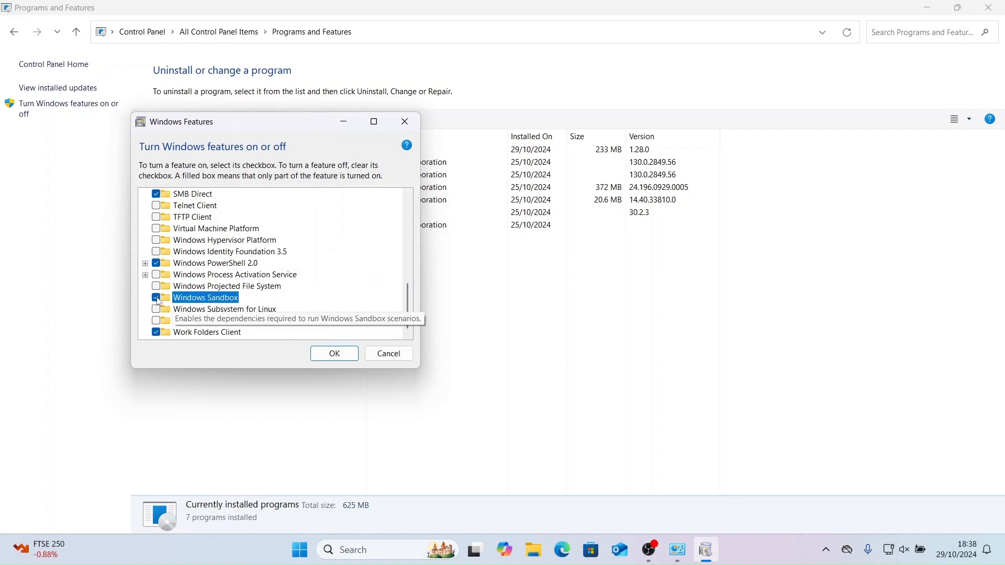
left_click(335, 354)
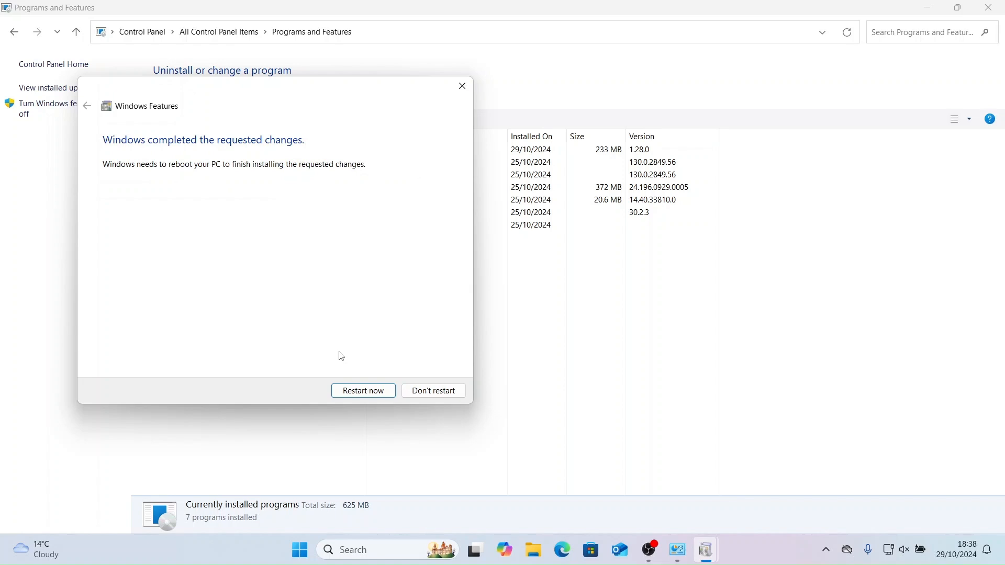
left_click(374, 398)
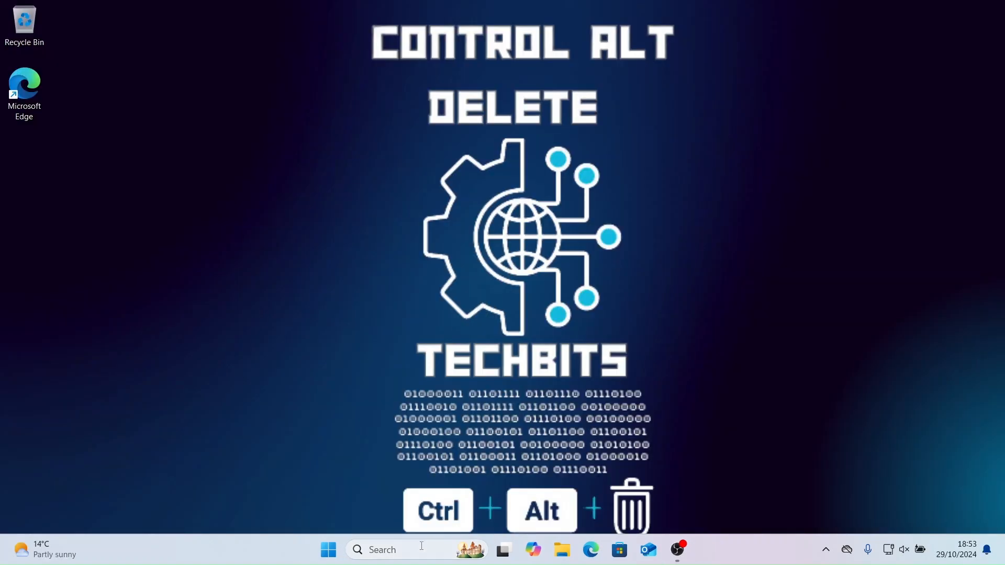
Find and launch Windows Sandbox, and maximise its window to full screen.
left_click(419, 550)
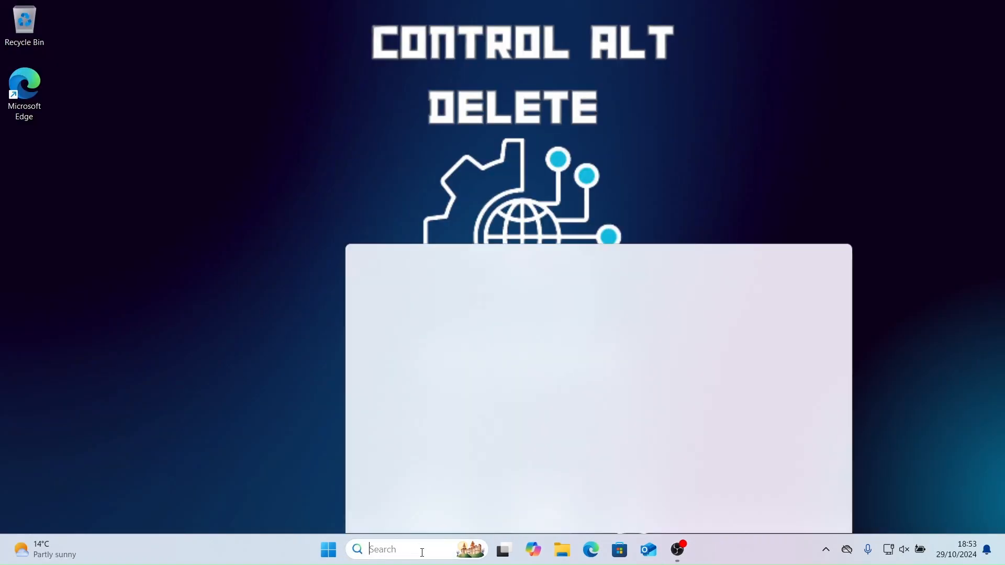
type("windows")
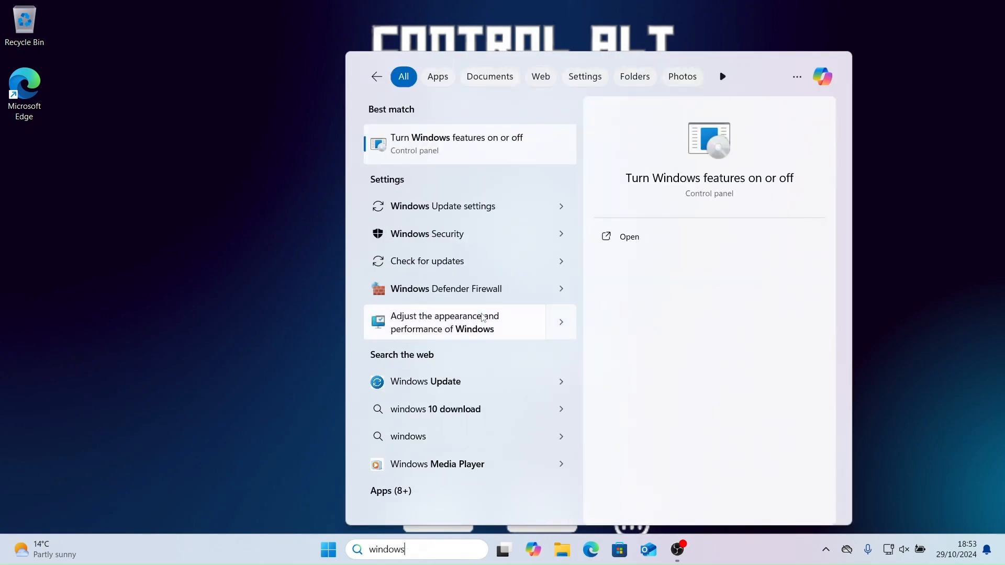
key("BackSpace")
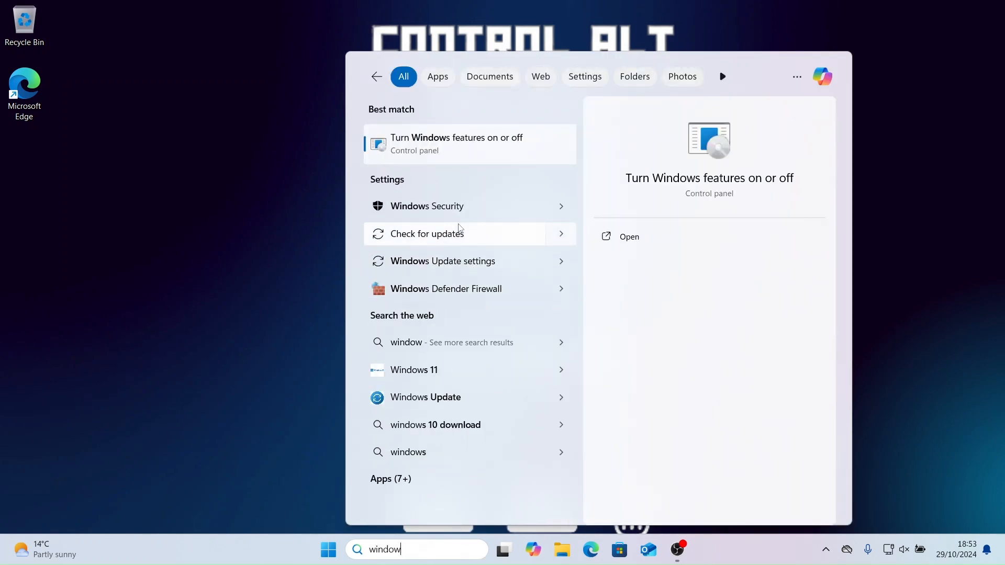
key("BackSpace")
left_click(448, 152)
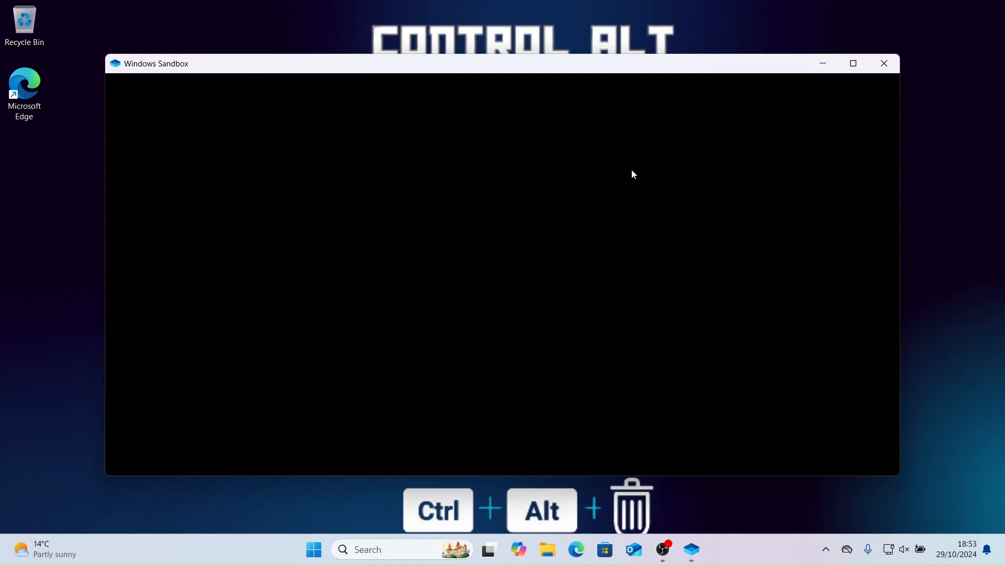
left_click(854, 64)
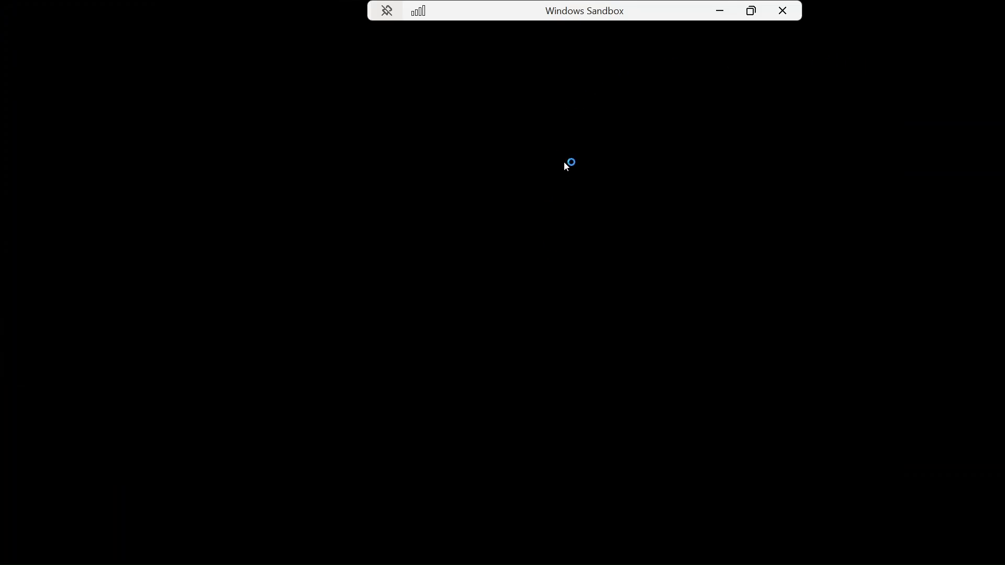
left_click_drag(552, 15, 498, 16)
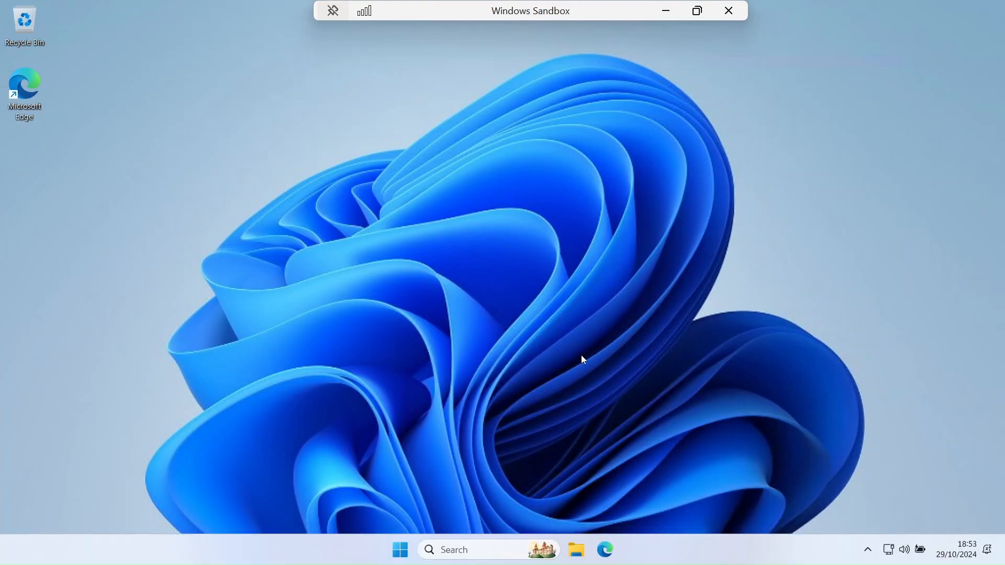
Look up the sandbox's device and Windows specifications on the About your PC page, and close Settings.
left_click(479, 550)
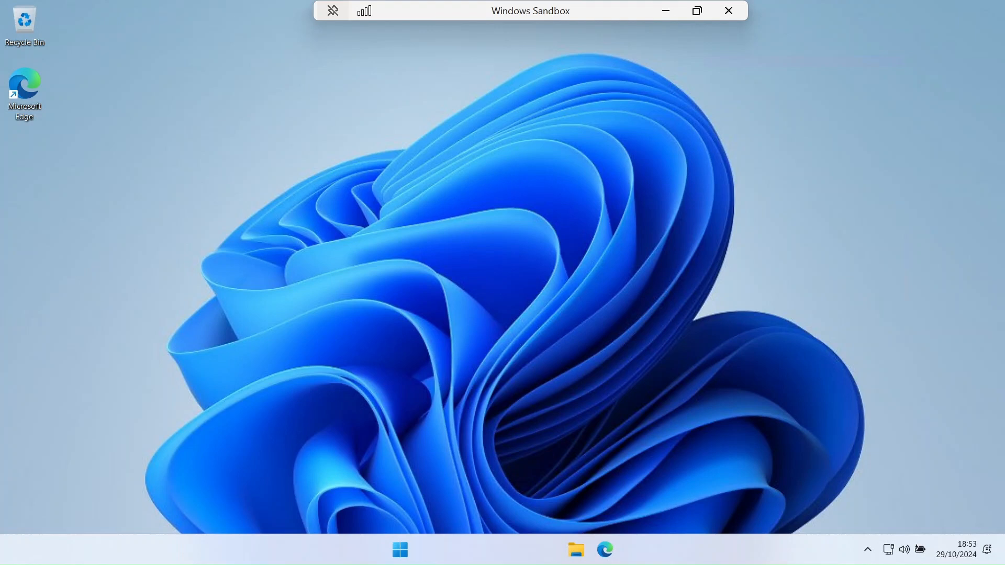
type("about")
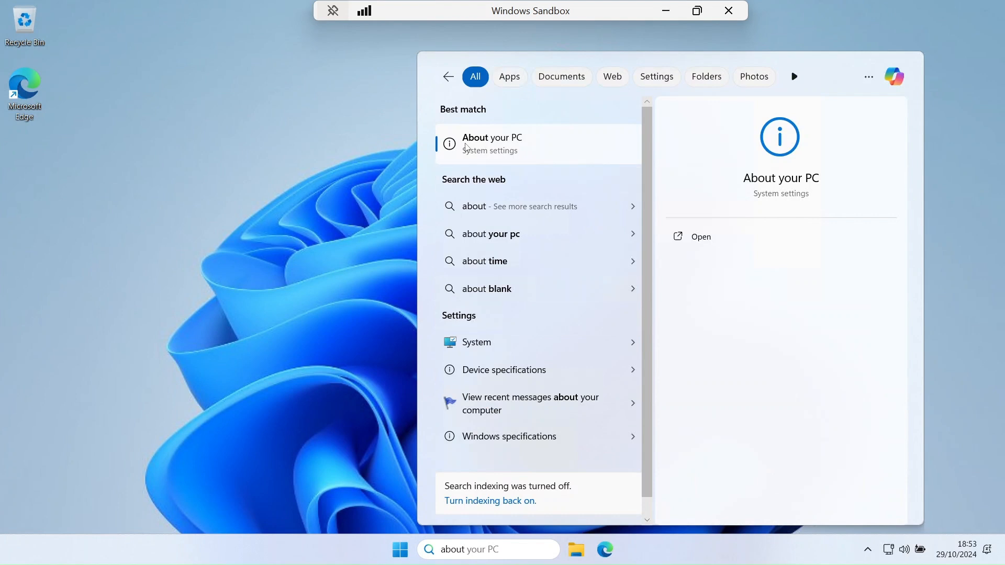
left_click(466, 147)
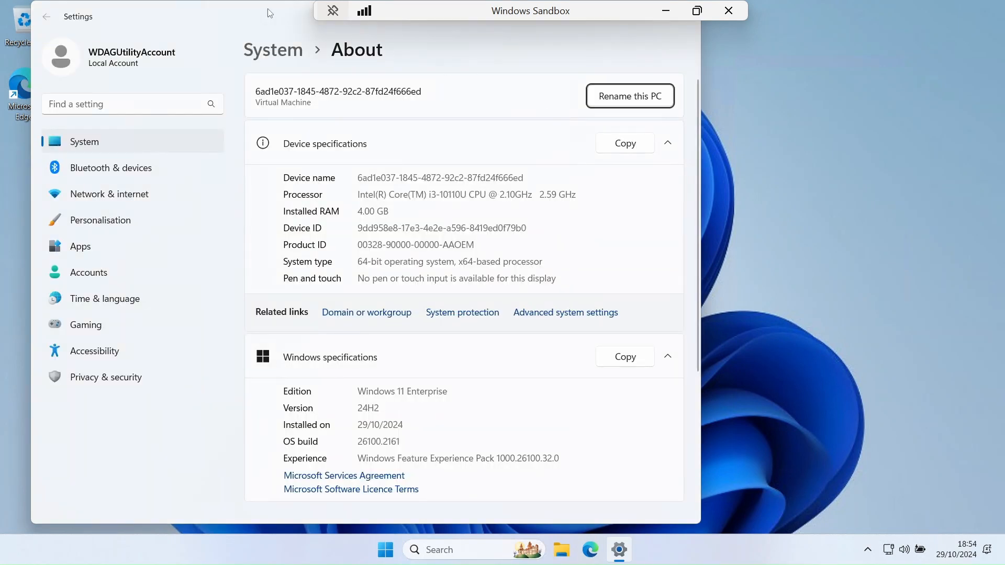
left_click_drag(260, 16, 299, 36)
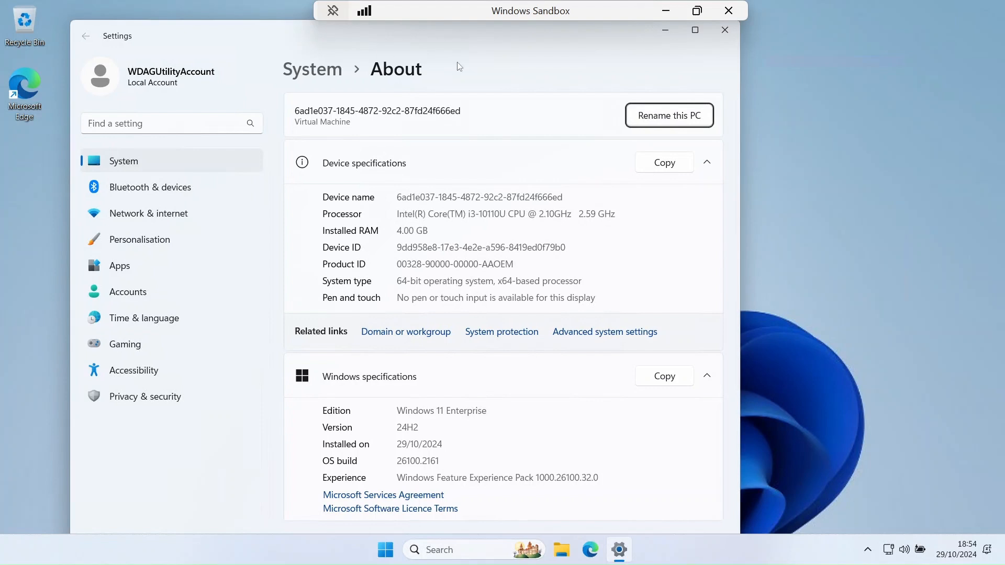
left_click(718, 35)
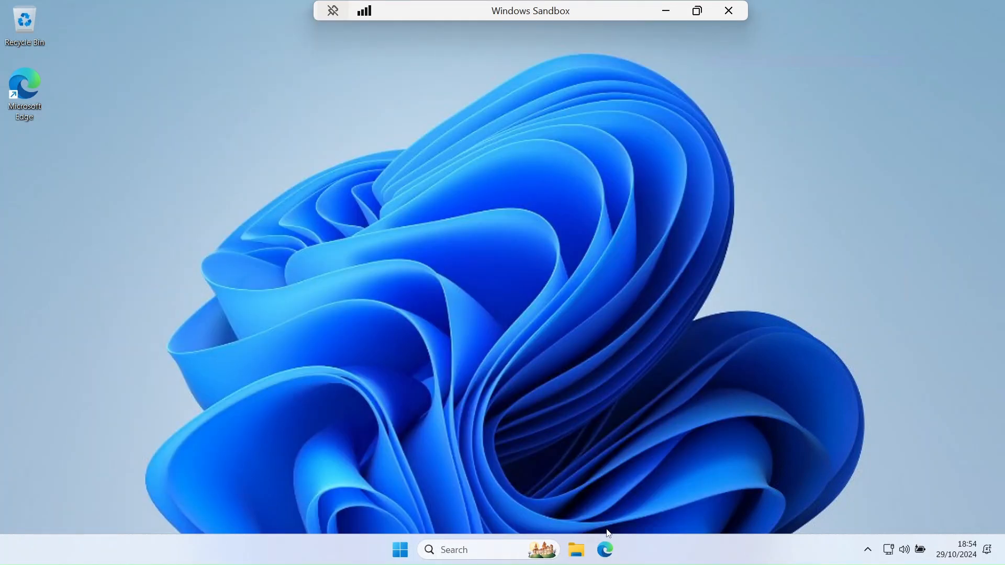
Open Microsoft Edge, search for "eicar test file", and open EICAR's Download Anti Malware Testfile page in a maximised window.
left_click(605, 550)
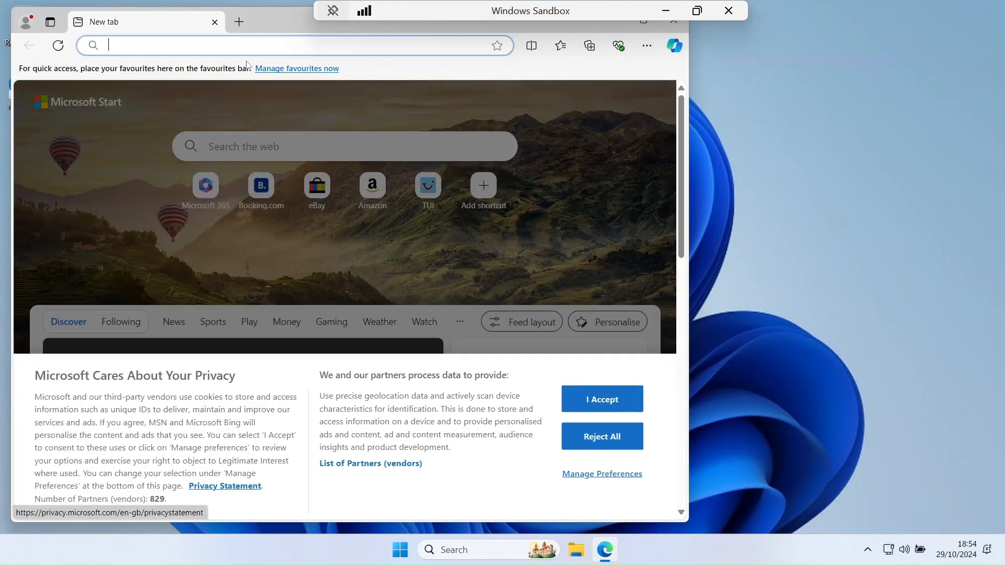
type("ei")
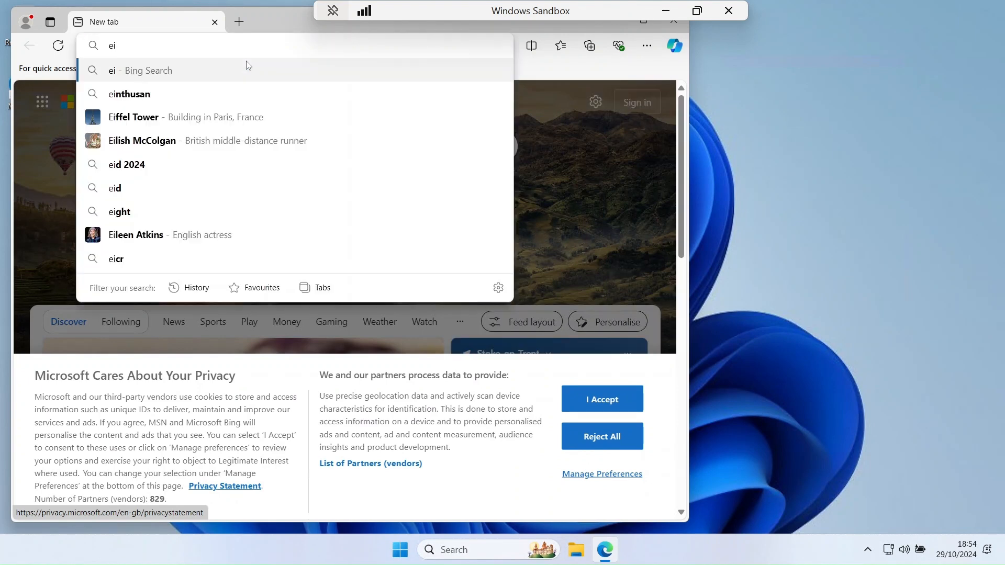
type("car")
key("Return")
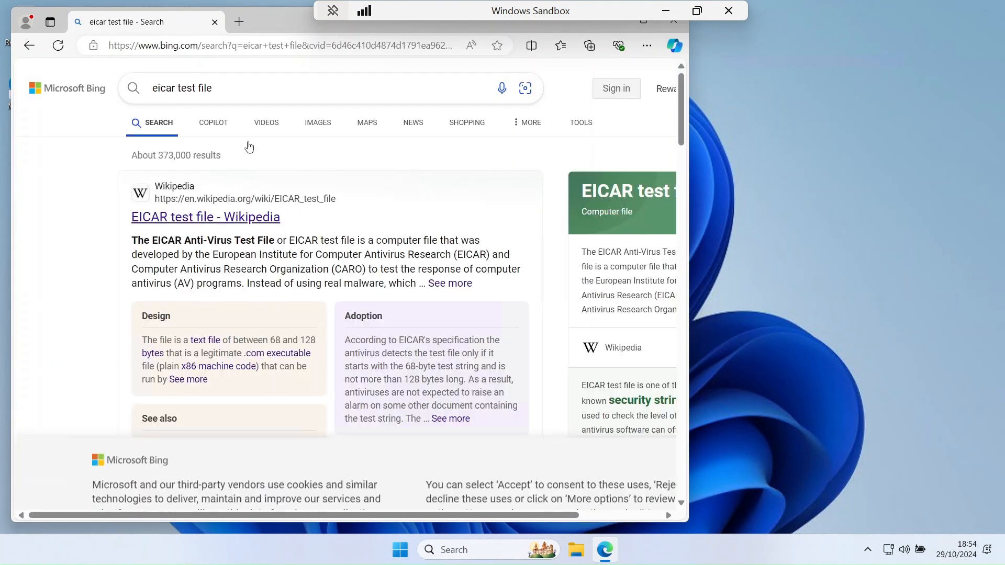
scroll(241, 187, "down", 3)
scroll(241, 187, "down", 3)
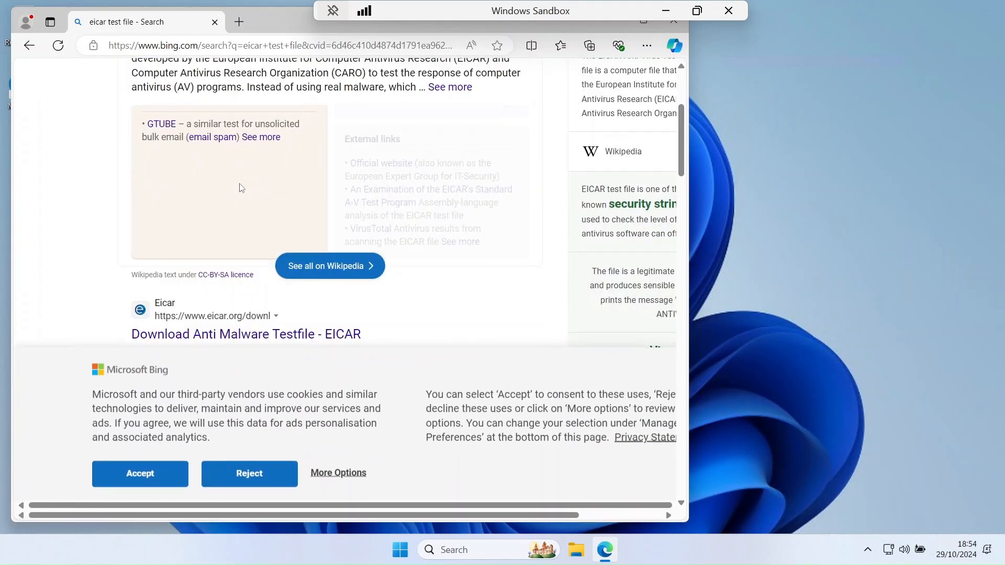
left_click(285, 334)
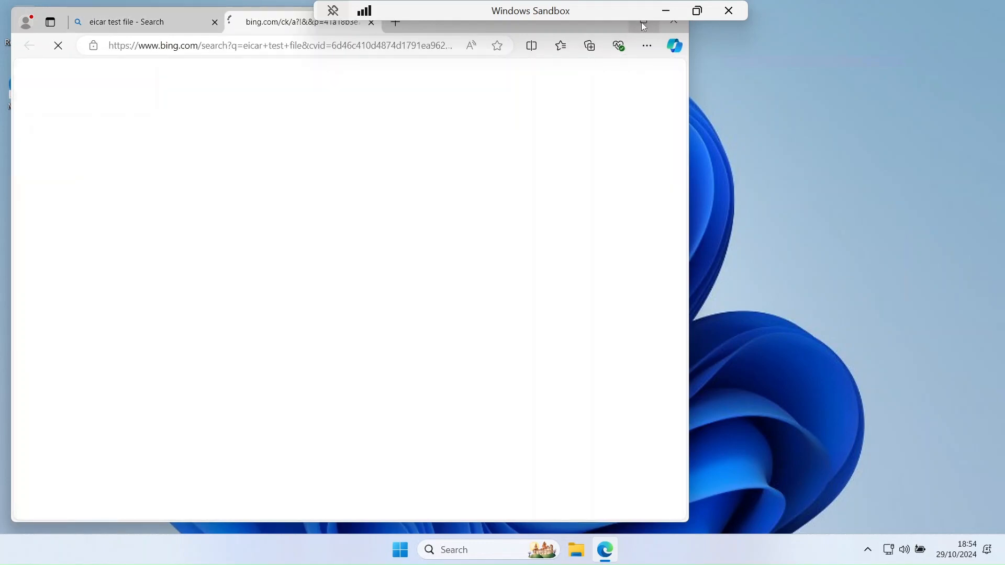
left_click(642, 22)
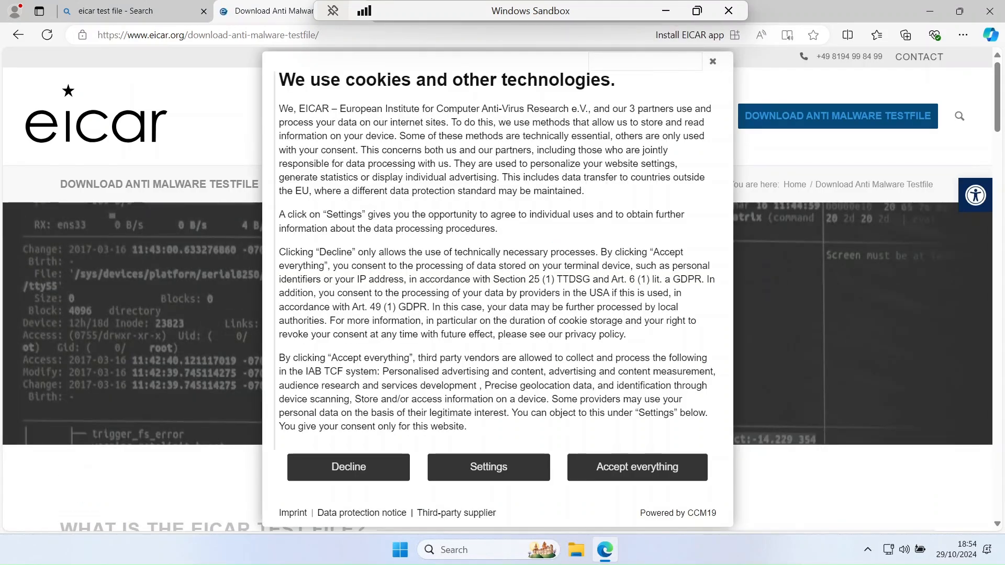
Accept all cookies on the EICAR site and download the EICAR.COM2-ZIP test file.
left_click(602, 471)
scroll(590, 218, "down", 6)
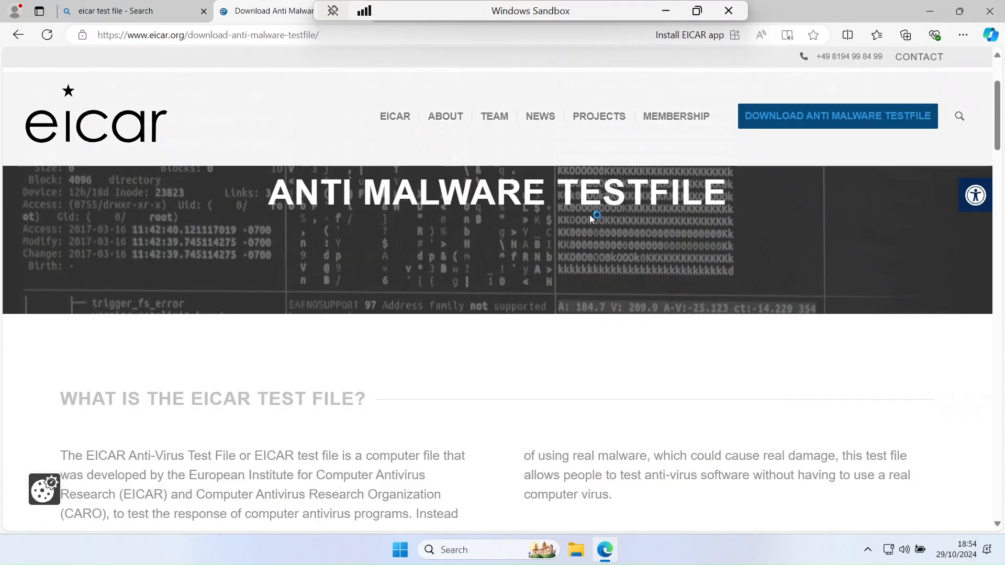
scroll(590, 214, "down", 20)
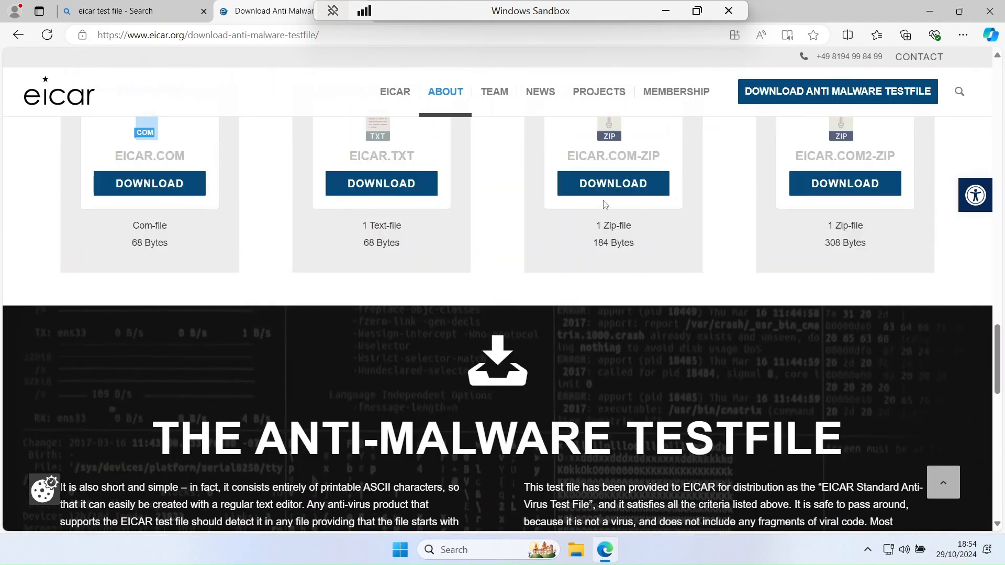
left_click(843, 188)
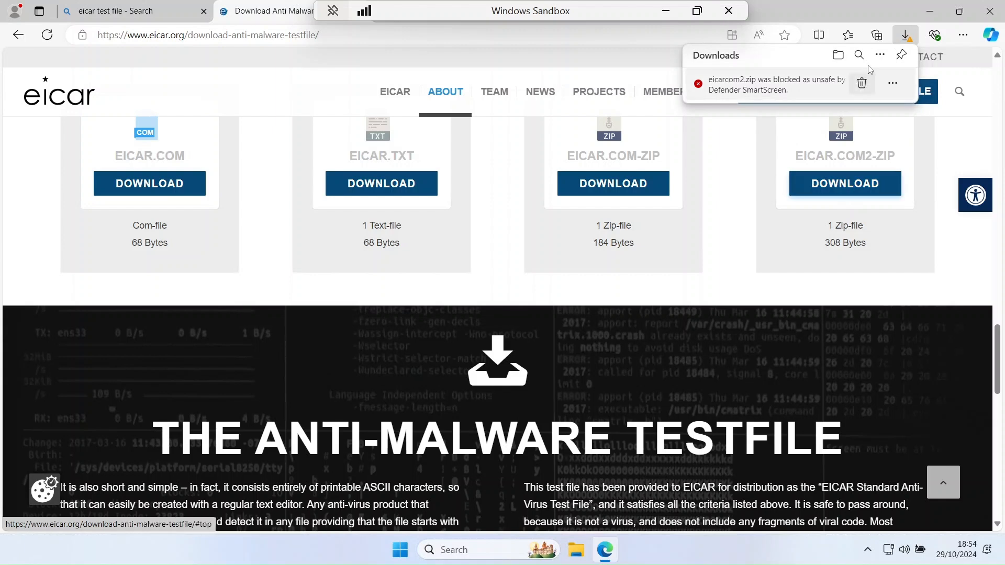
Override the SmartScreen block on eicarcom2.zip and keep the download anyway.
left_click(879, 57)
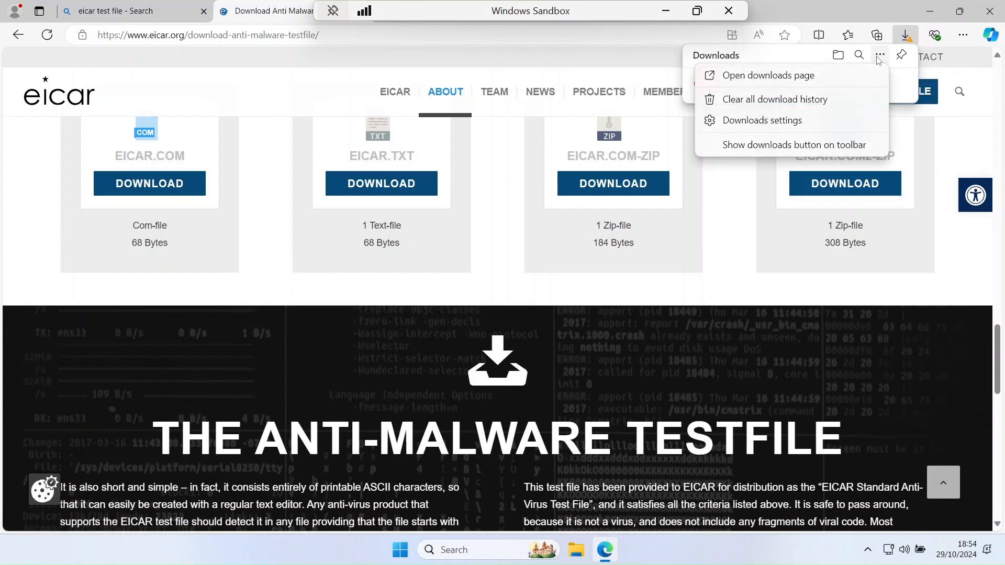
left_click(892, 83)
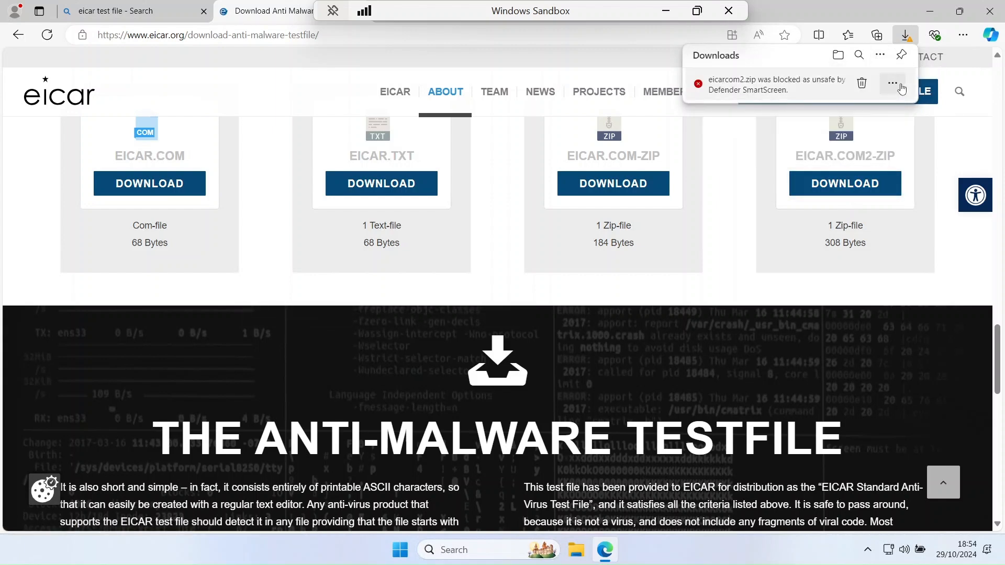
left_click(892, 82)
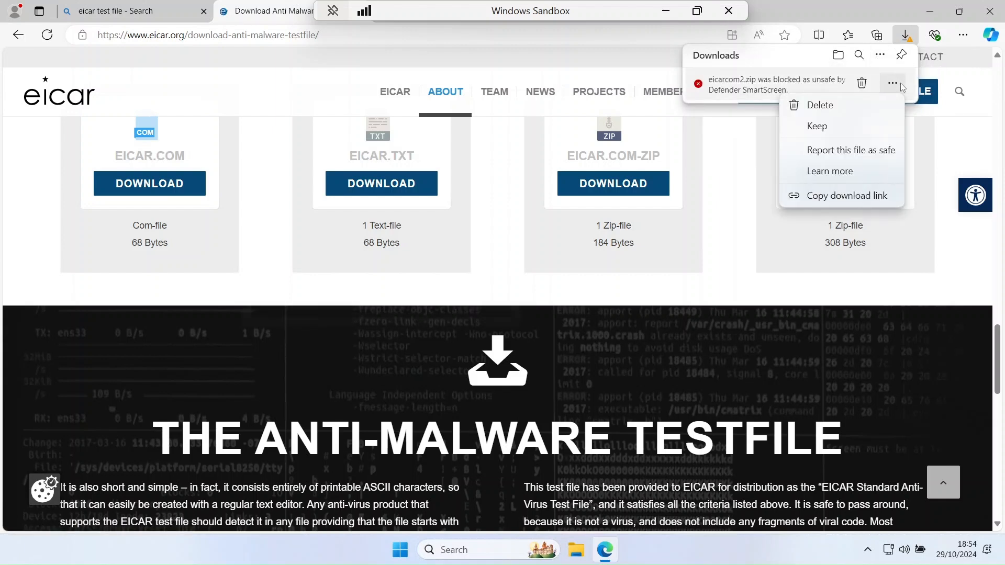
left_click(840, 127)
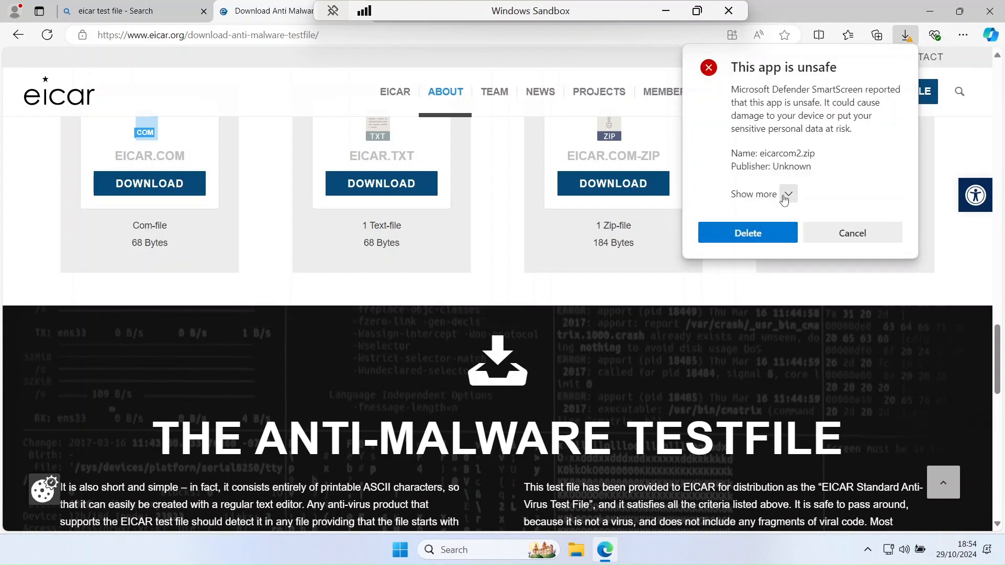
left_click(786, 195)
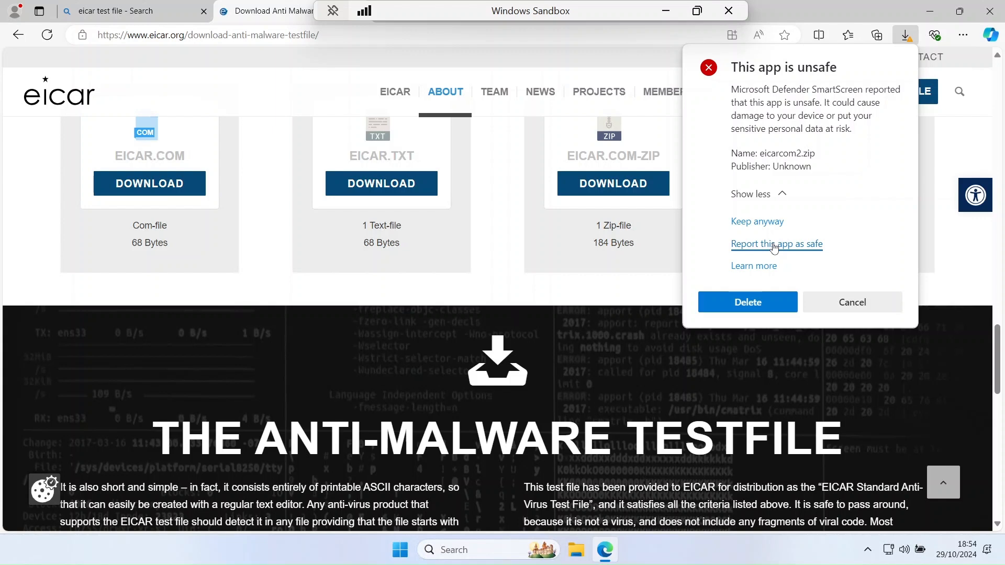
left_click(759, 222)
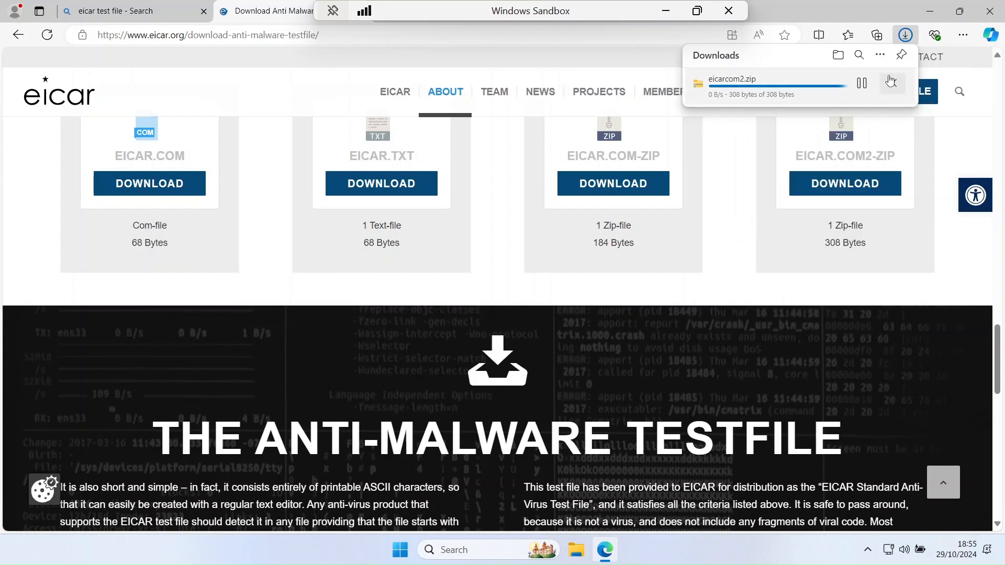
Open the eicarcom2 archive in the Downloads folder, and copy the eicar application from its nested eicar_com archive to the desktop.
left_click(839, 58)
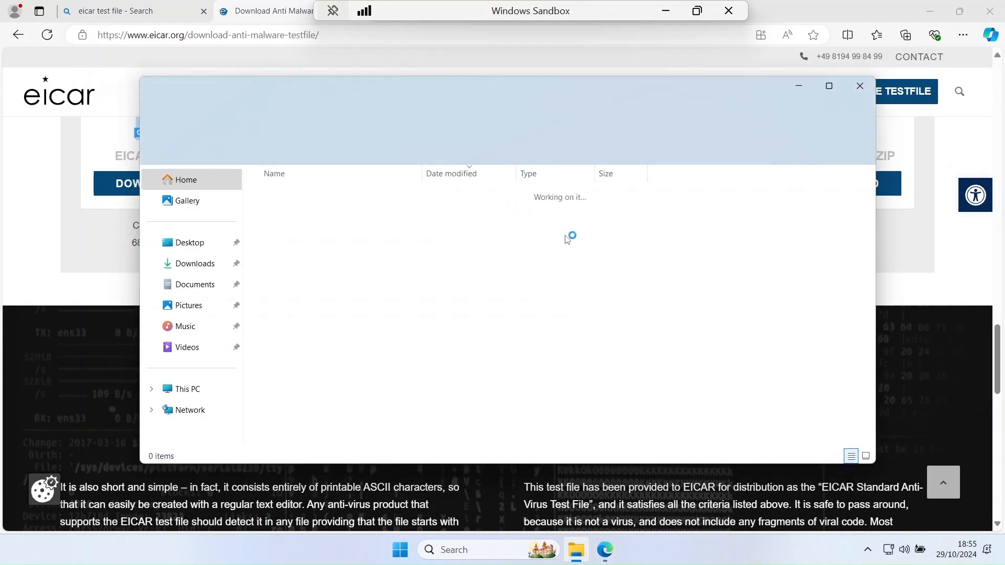
left_click(325, 210)
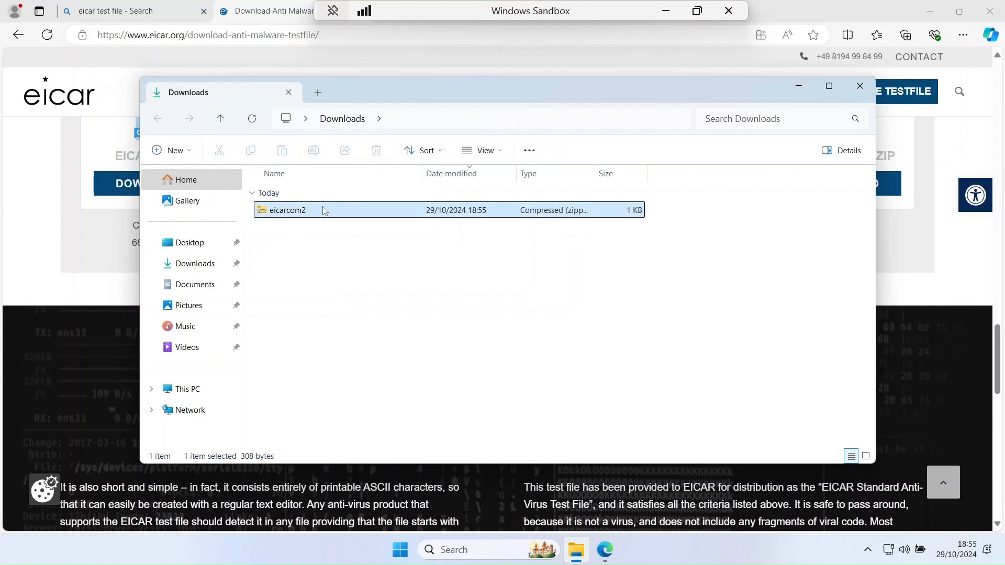
double_click(324, 210)
left_click(272, 199)
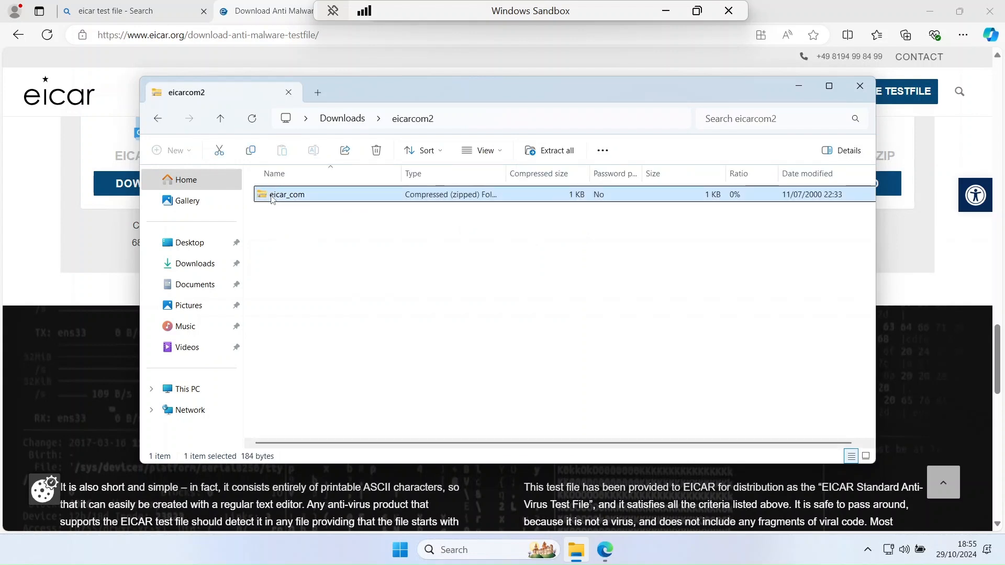
double_click(273, 199)
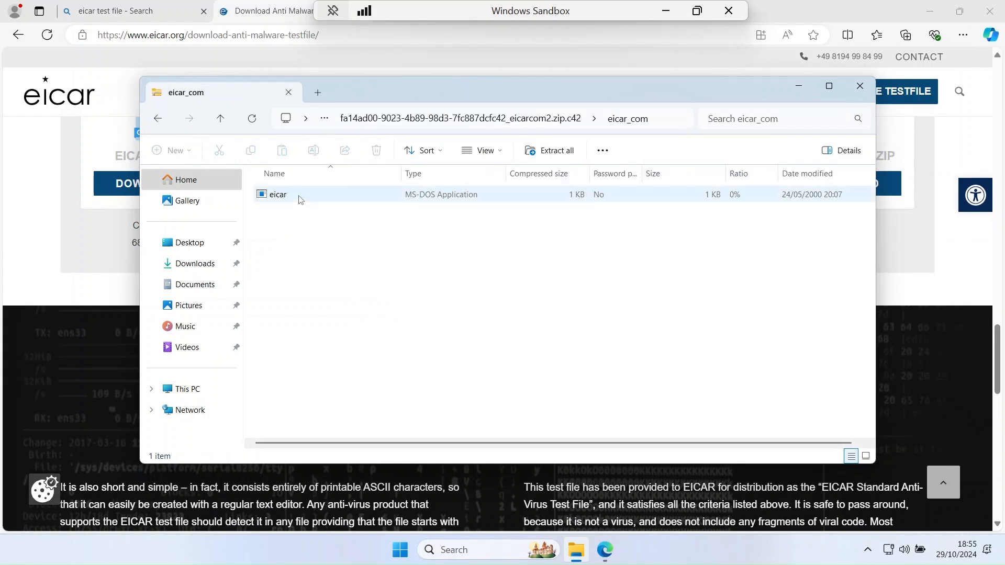
right_click(300, 200)
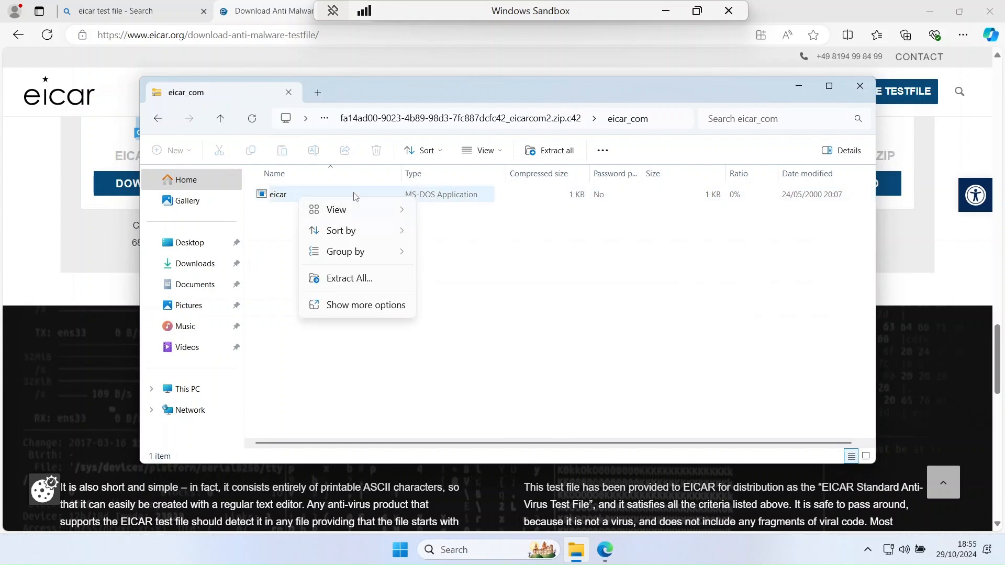
left_click(307, 193)
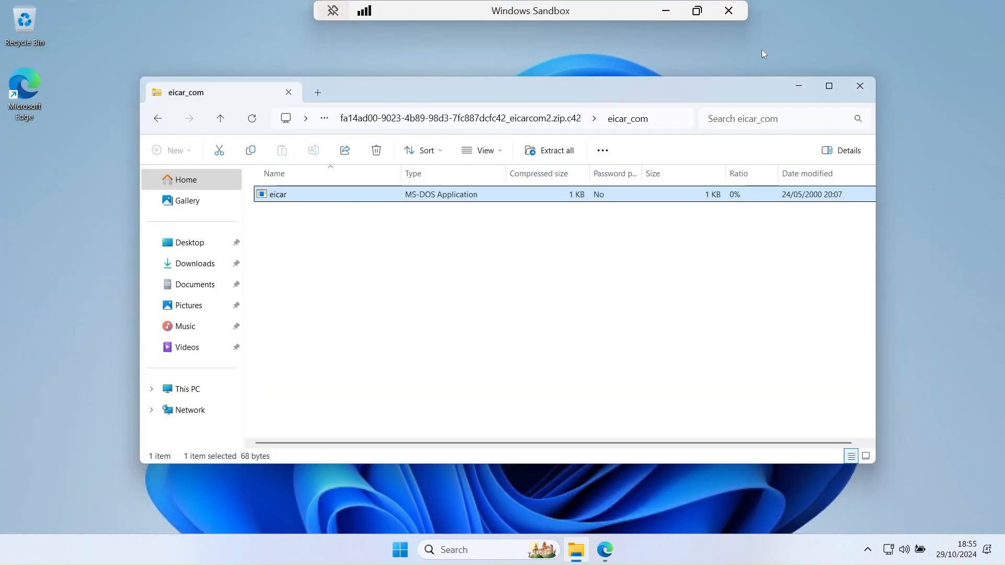
left_click_drag(304, 203, 47, 157)
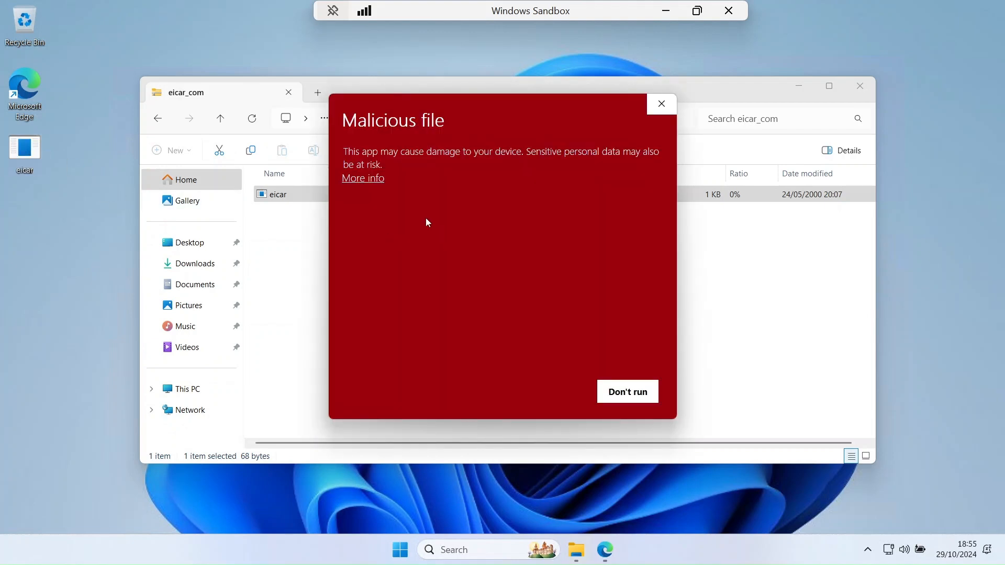
Expand the details of the malicious file warning, dismiss it without running eicar, and close the File Explorer window.
left_click(373, 181)
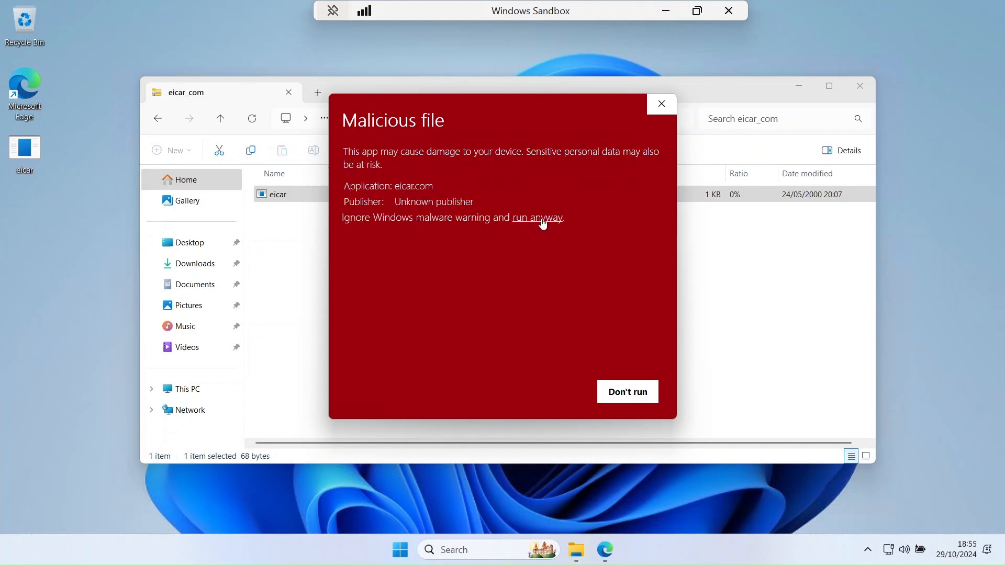
left_click(663, 105)
left_click(859, 86)
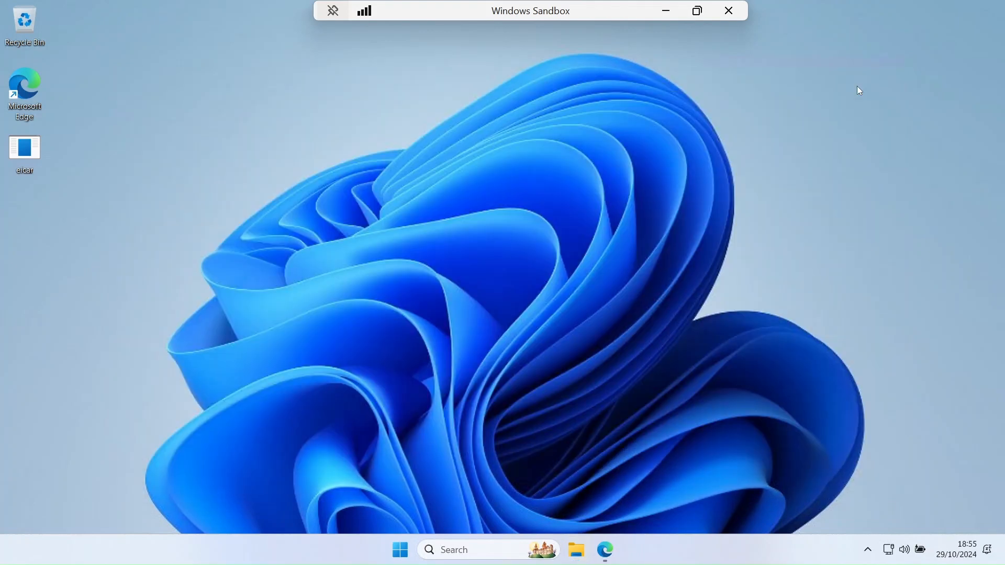
Return to Microsoft Edge, search for "winrar", and download the English (64 bit) version from the RARLAB download page.
left_click(605, 549)
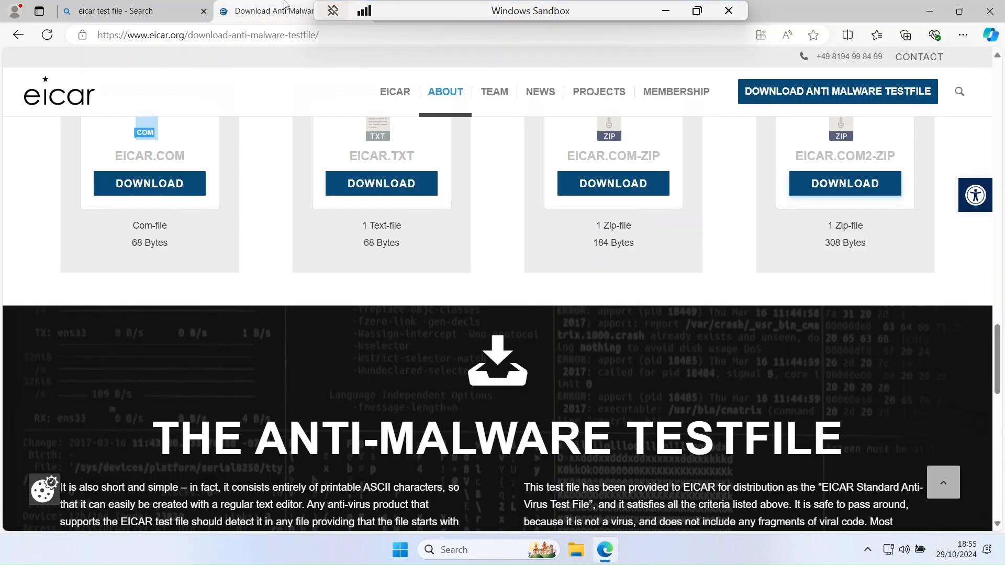
left_click(308, 34)
type("w")
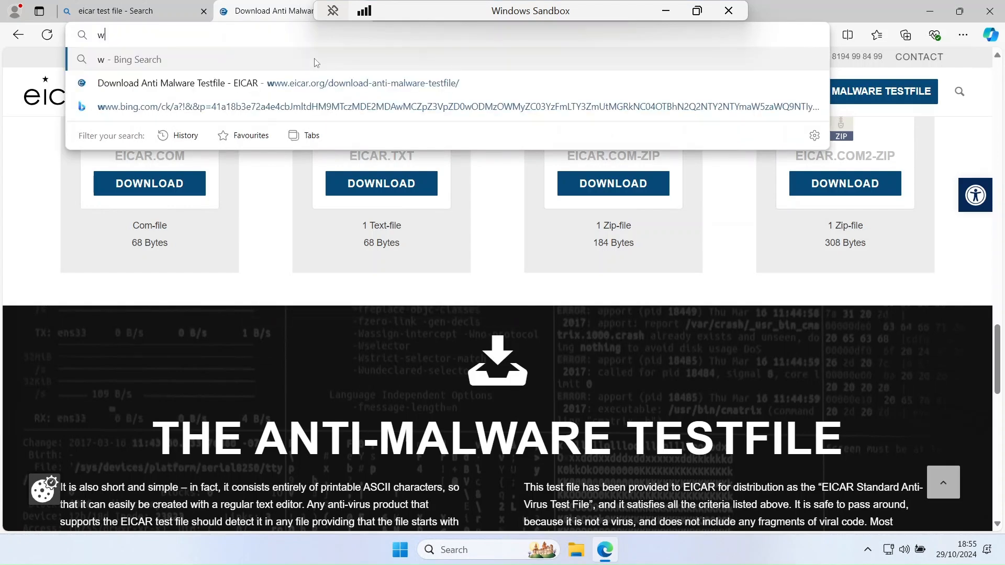
type("inrar")
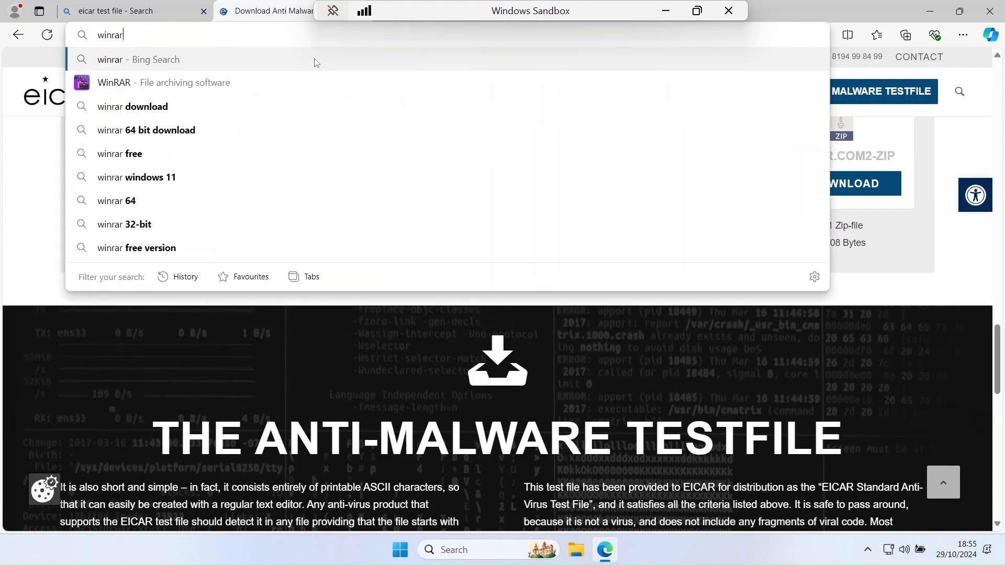
key("Return")
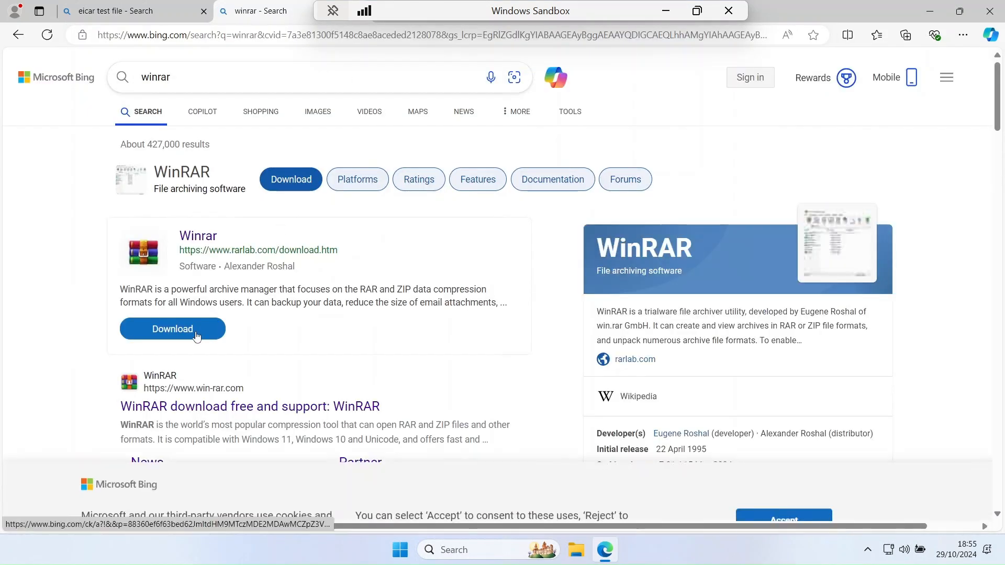
left_click(191, 329)
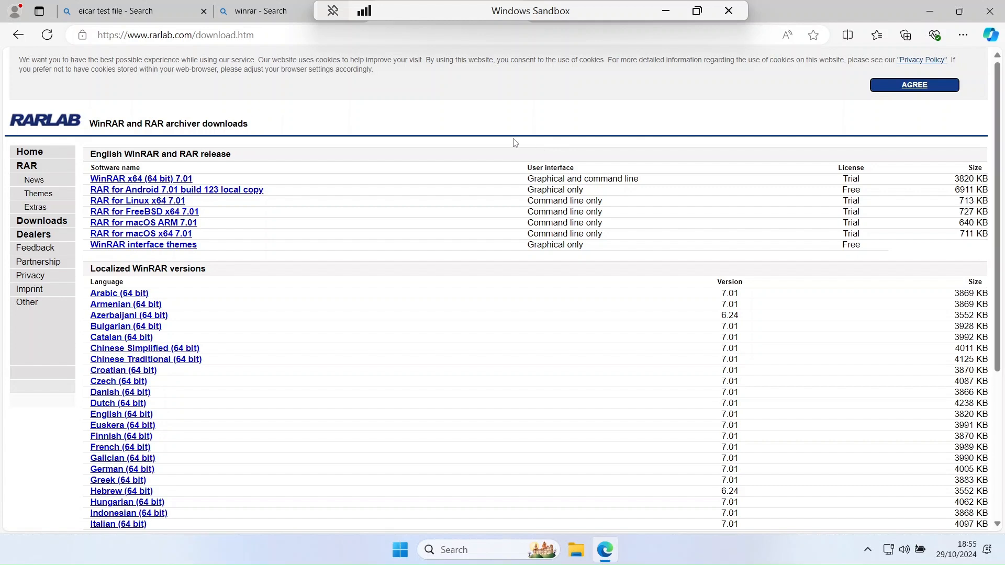
left_click(130, 420)
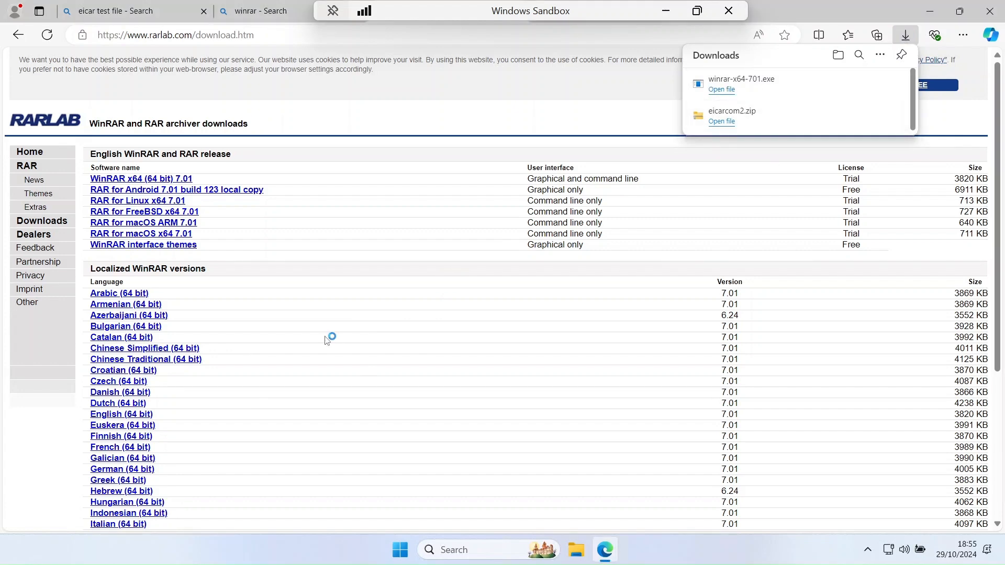
Install WinRAR with the default file associations and shell integration options, and close the setup and the Microsoft Edge window.
left_click(481, 402)
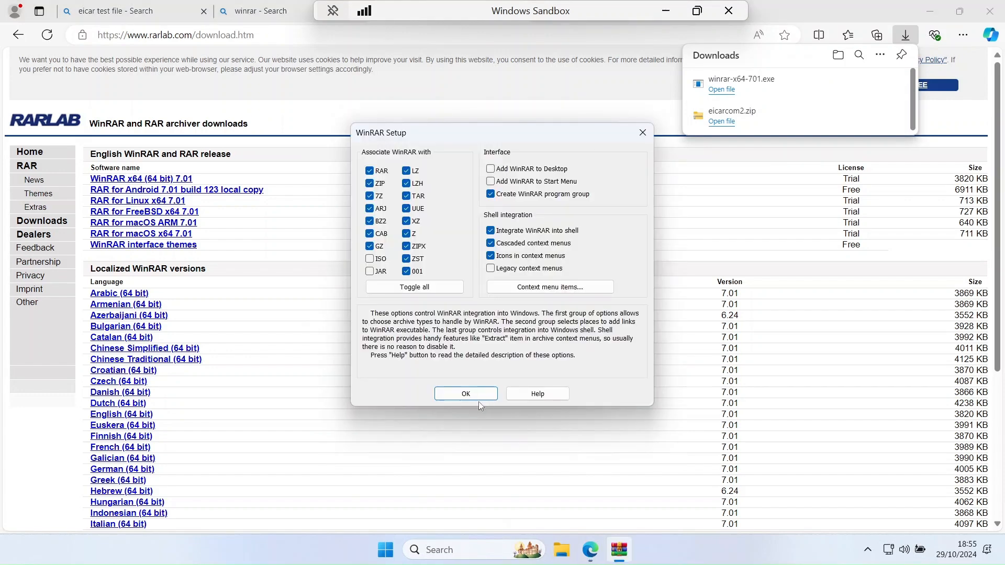
left_click(478, 397)
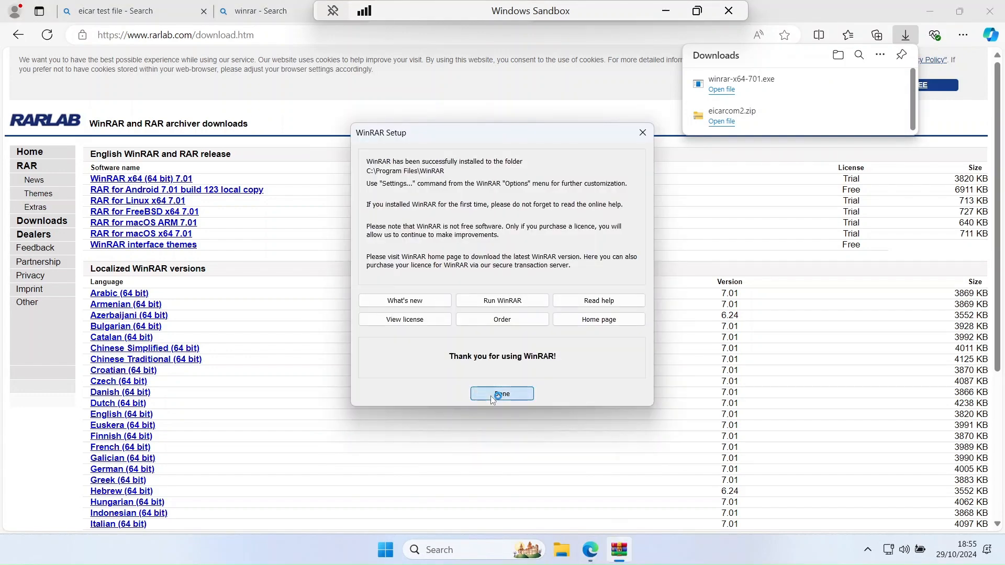
left_click(478, 398)
left_click(989, 12)
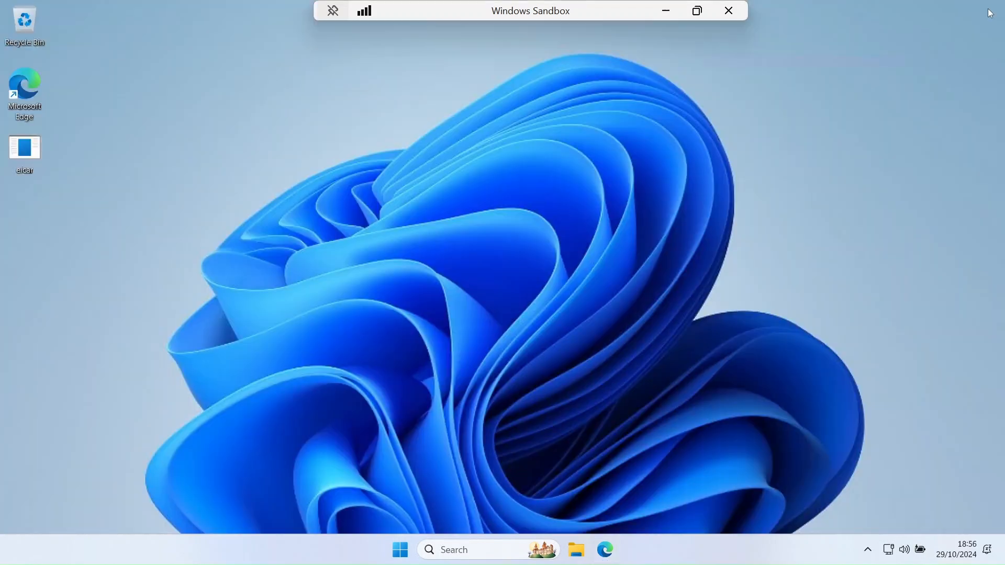
Launch WinRAR from the sandbox's full list of apps, and close its first-use purchase notification and main window.
left_click(401, 548)
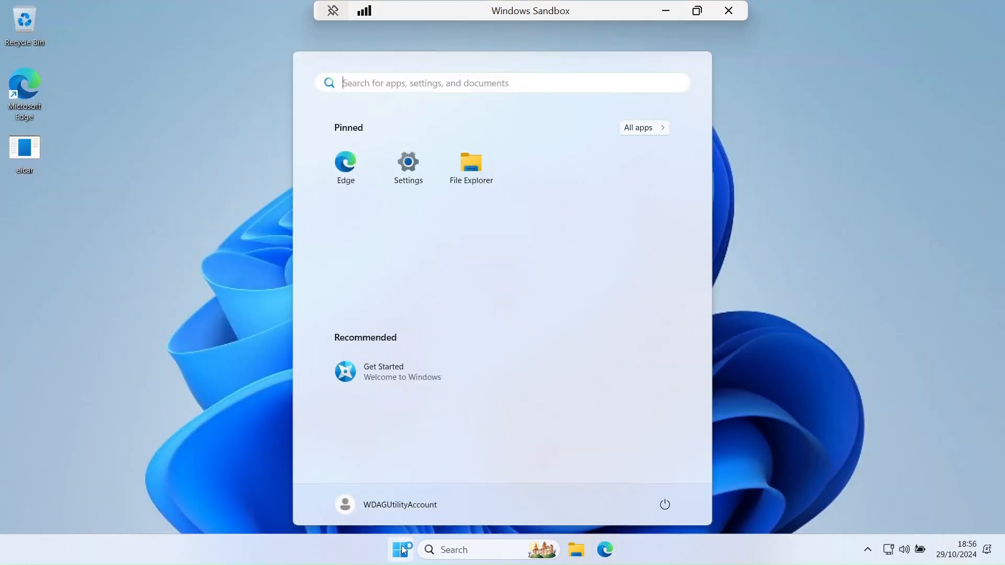
left_click(640, 129)
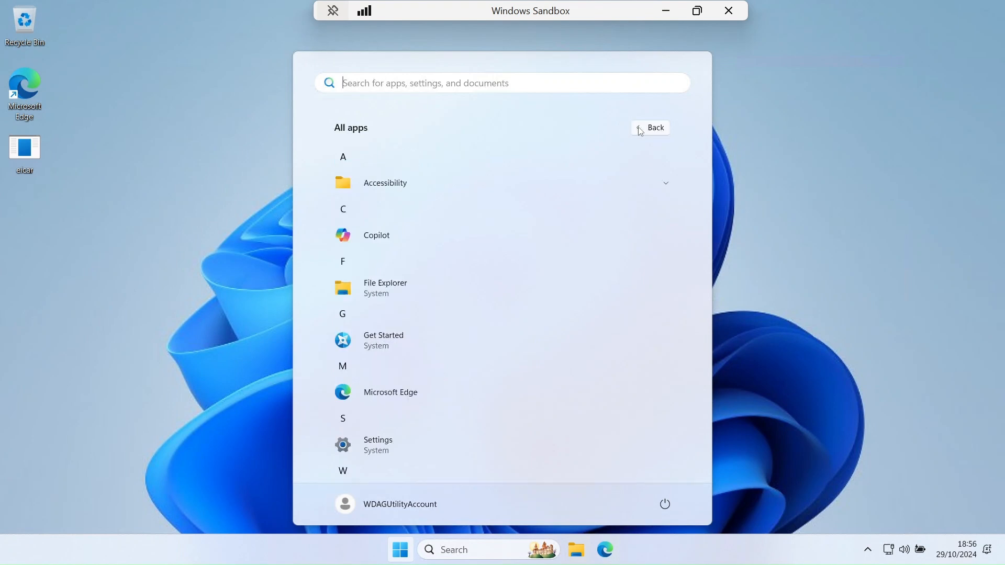
scroll(413, 249, "down", 2)
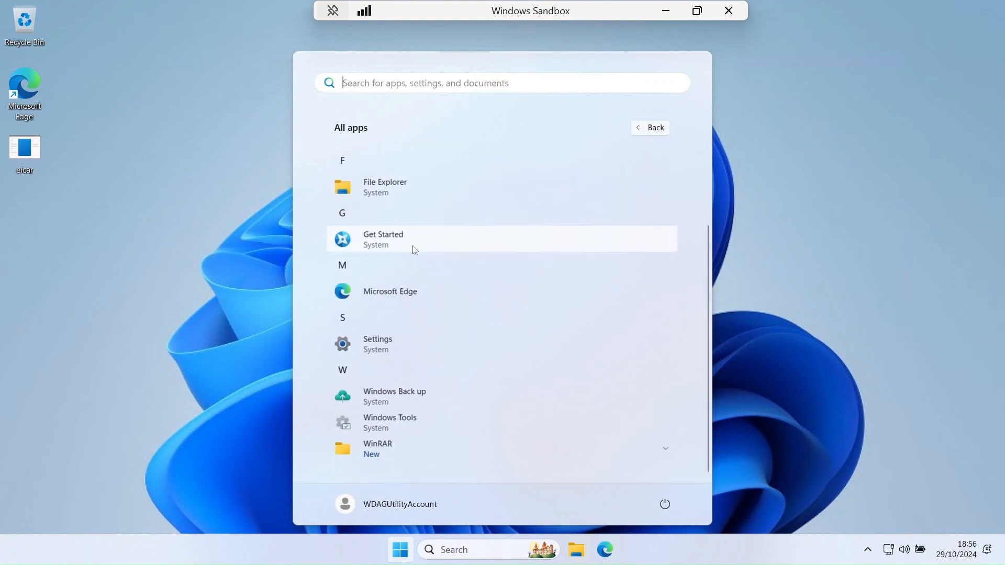
left_click(410, 444)
scroll(408, 442, "down", 2)
left_click(406, 430)
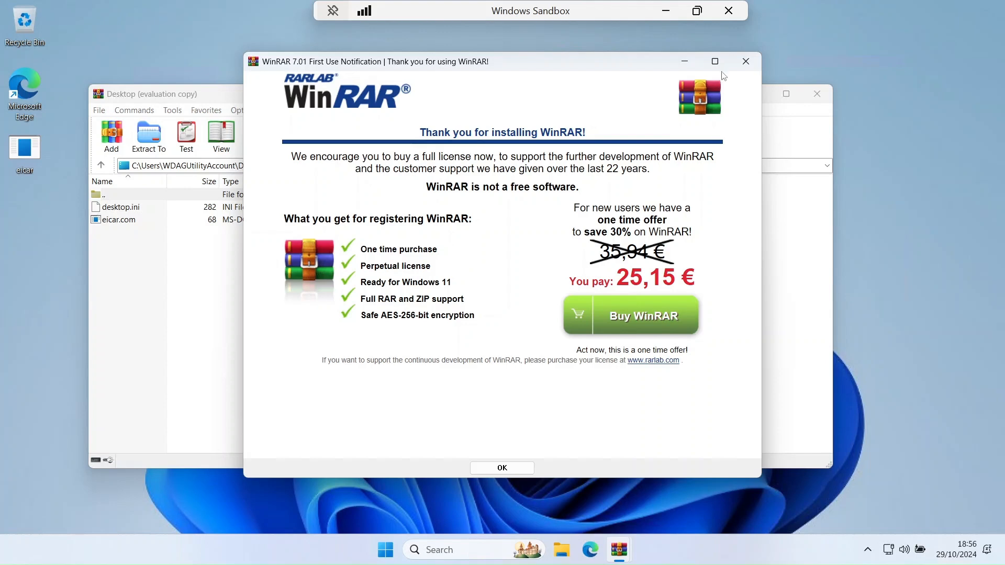
left_click(750, 66)
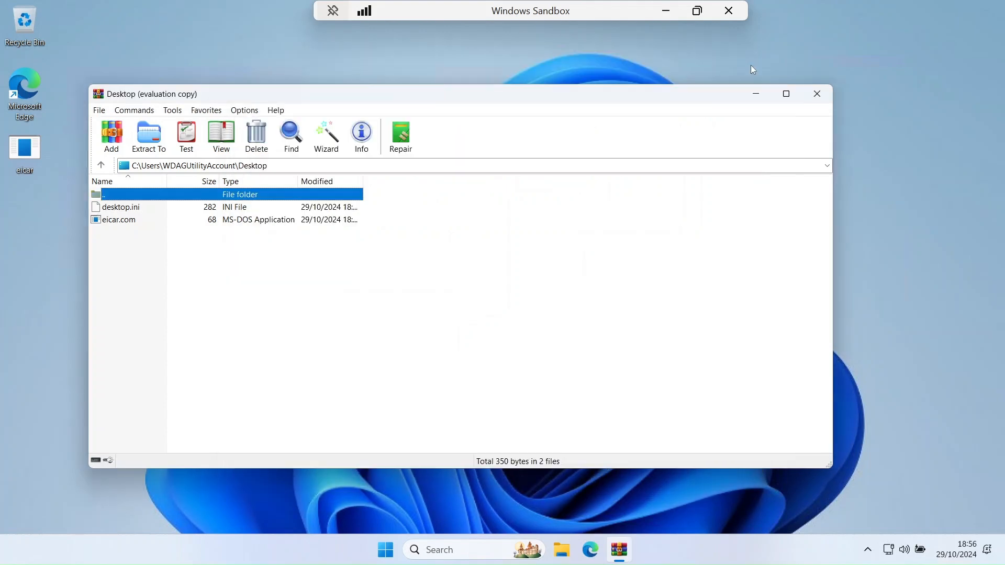
left_click(816, 95)
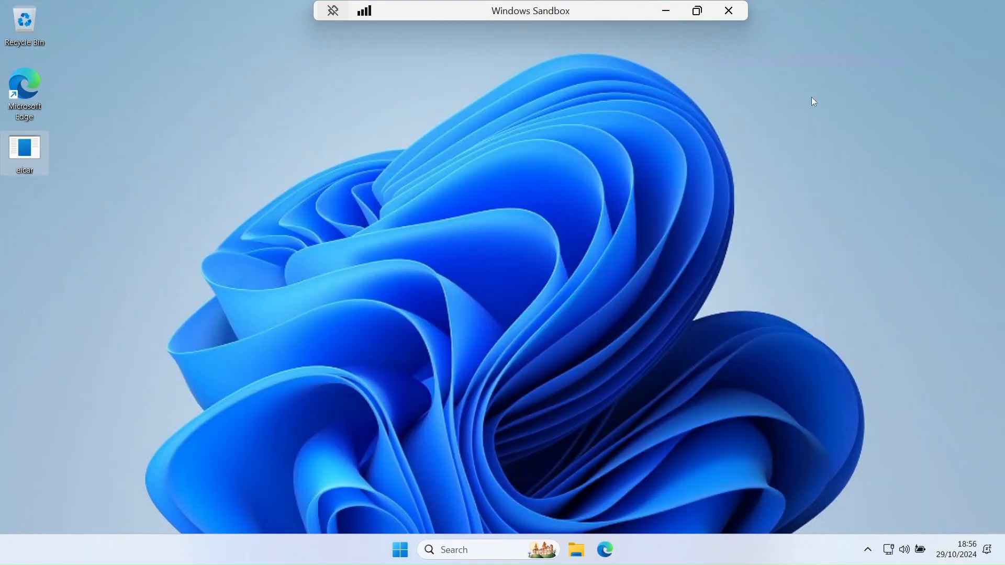
Check the sandbox's power options, and close Windows Sandbox, agreeing to discard all of its content.
left_click(401, 550)
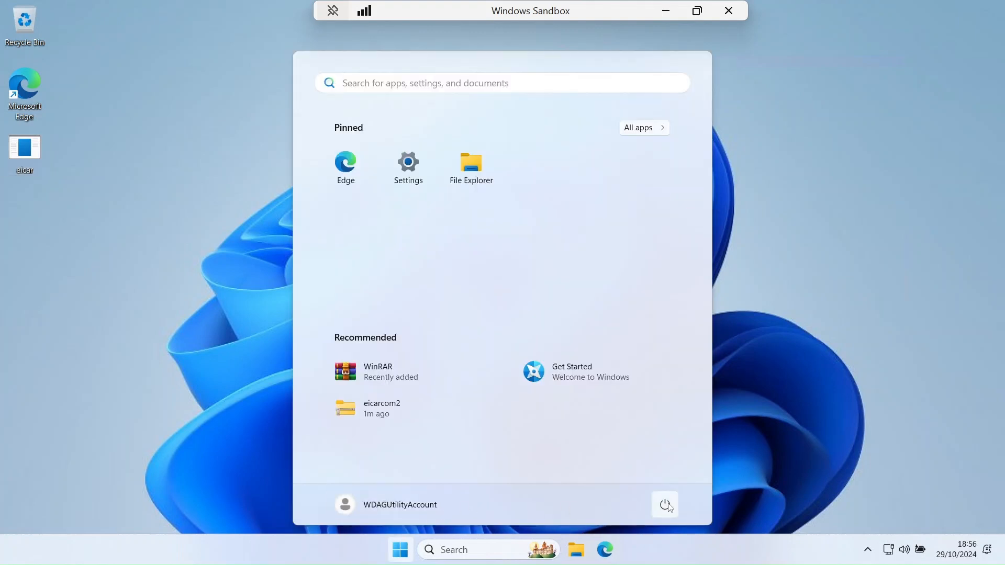
left_click(665, 505)
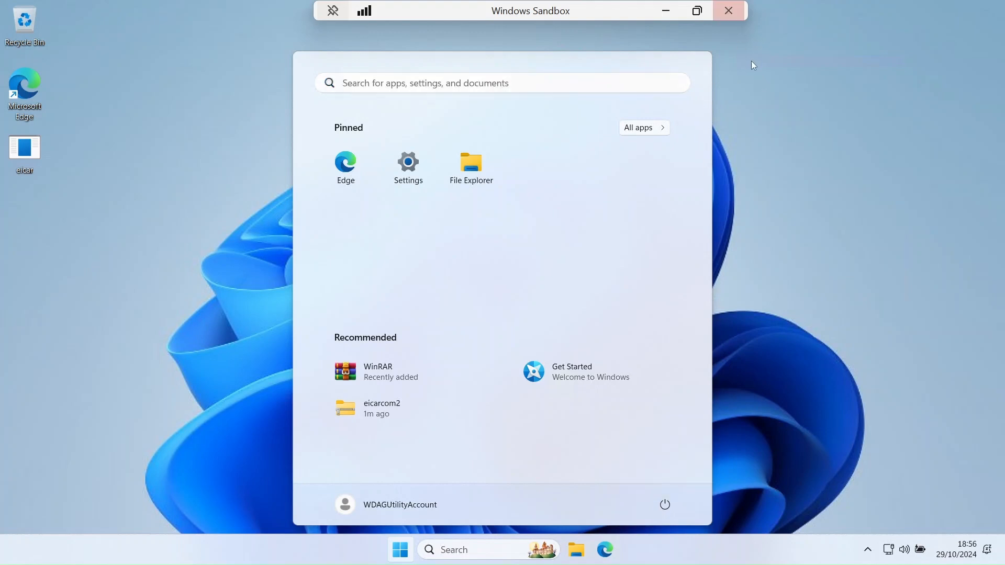
left_click(727, 13)
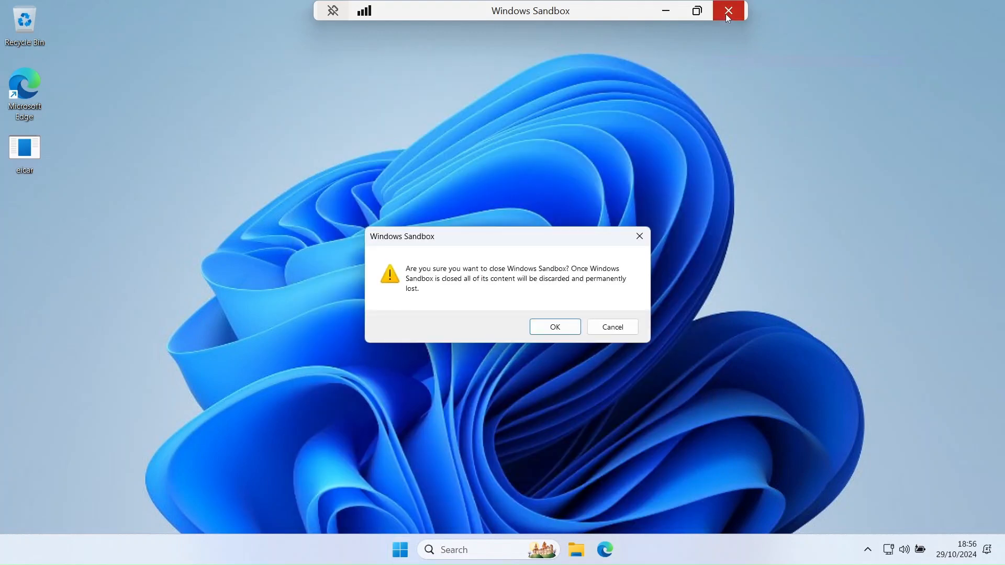
left_click(553, 330)
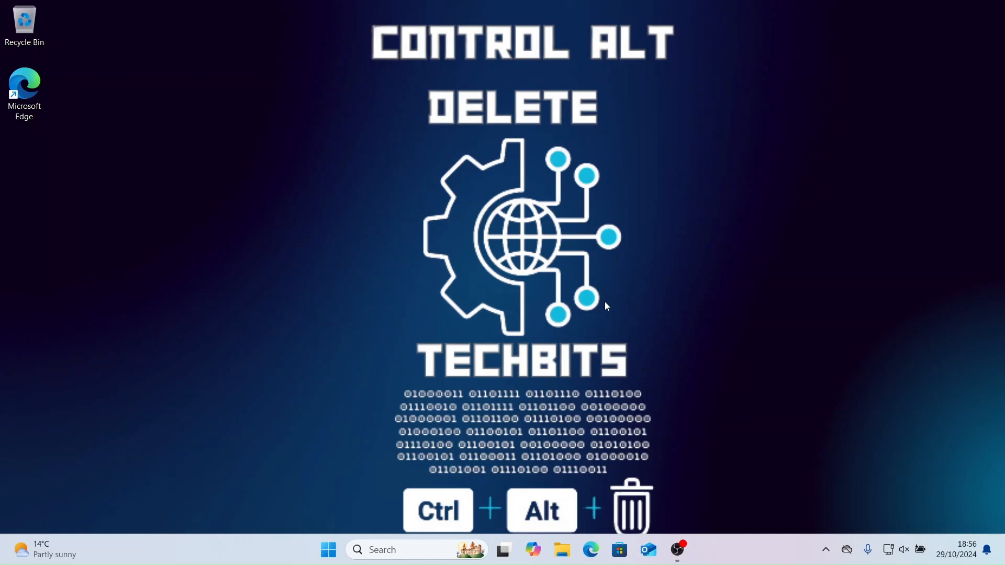
Start Windows Sandbox again from the host's recent searches and maximize its window.
left_click(425, 546)
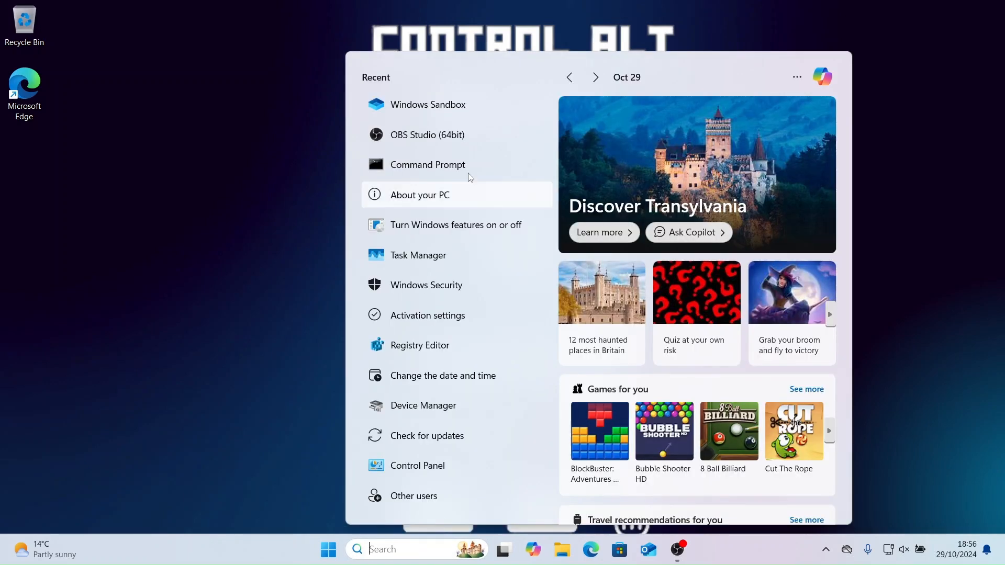
left_click(458, 111)
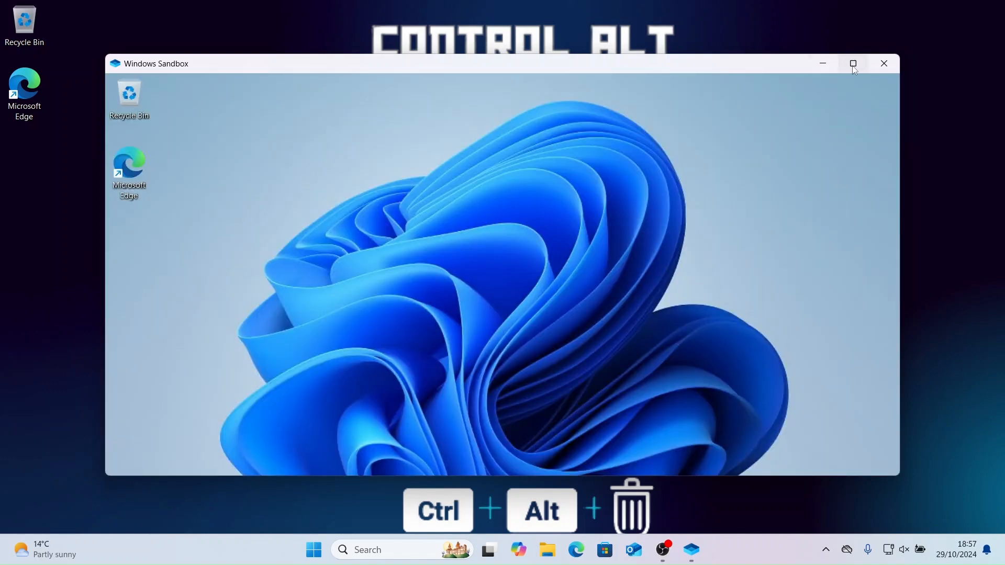
left_click(854, 68)
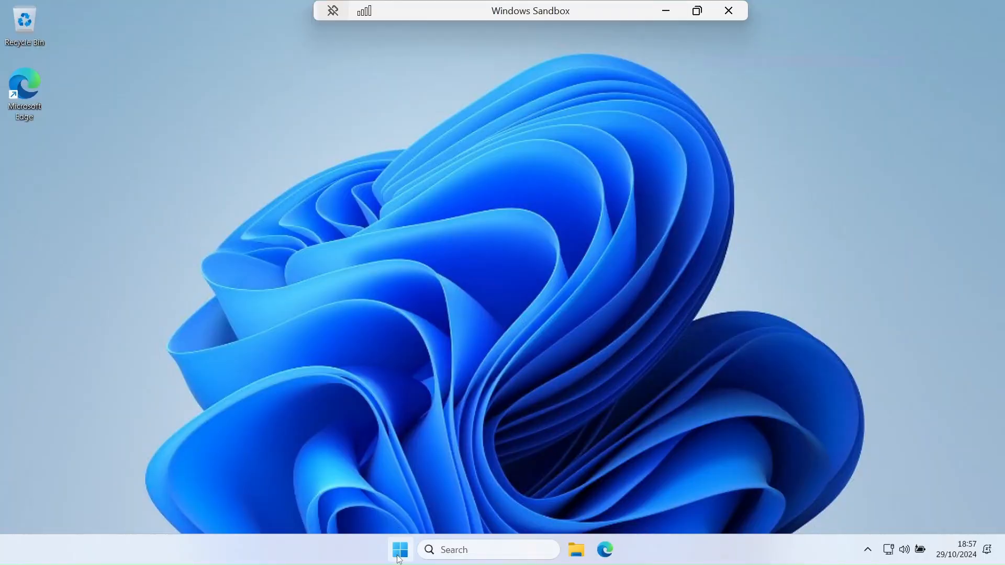
Look through the fresh sandbox's full list of apps for WinRAR, and close Windows Sandbox, agreeing to discard its content.
left_click(399, 557)
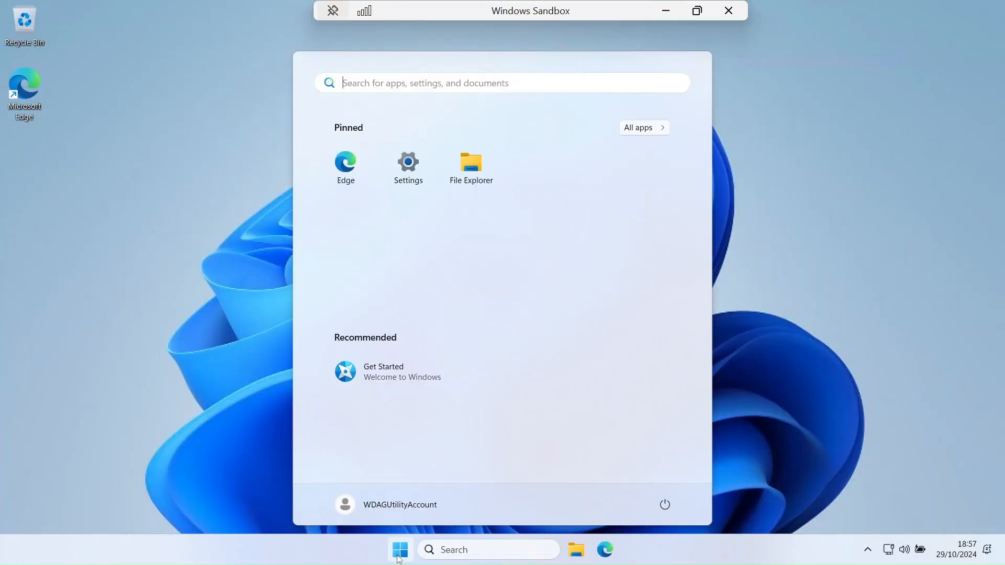
left_click(636, 132)
scroll(528, 303, "down", 1)
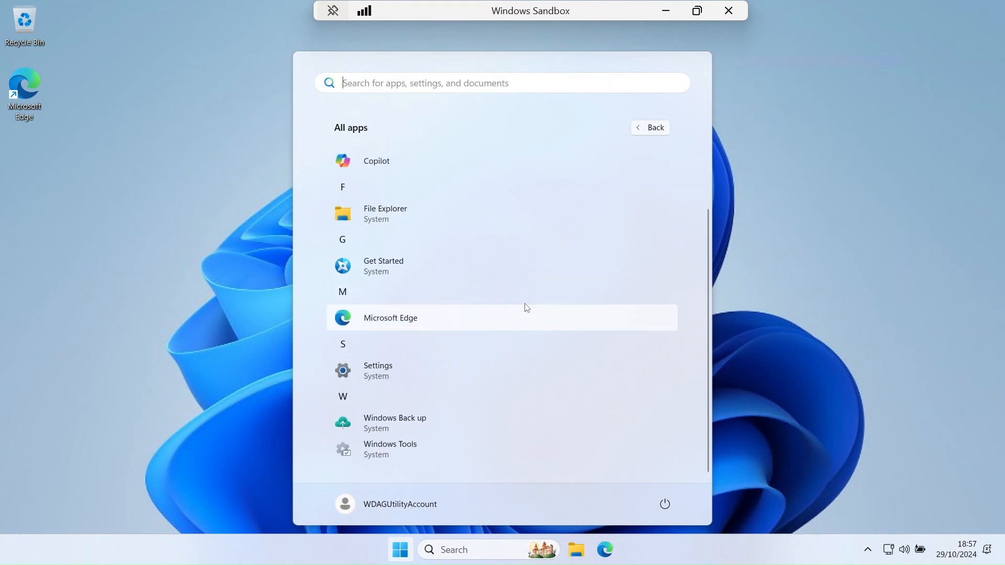
scroll(526, 307, "up", 1)
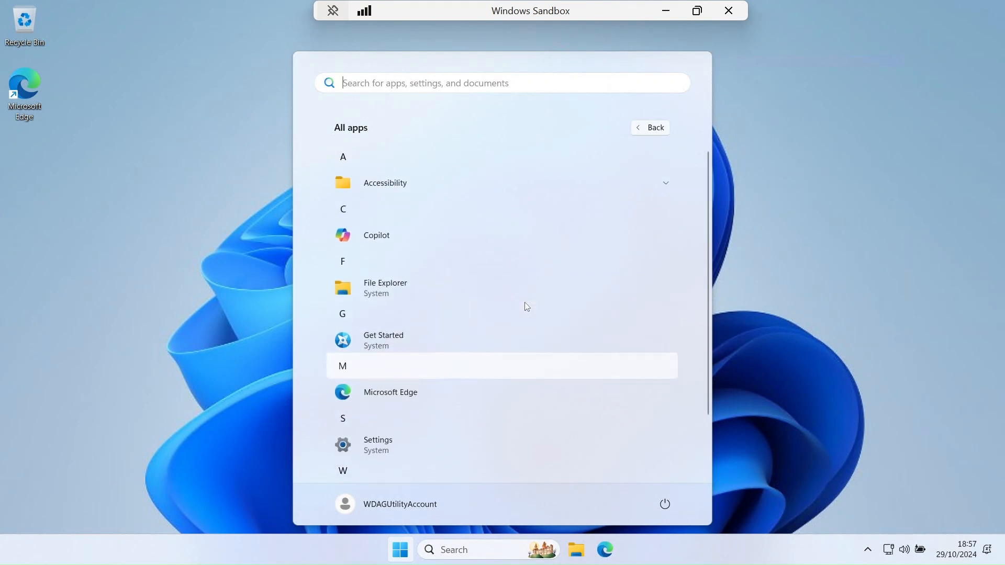
left_click(241, 277)
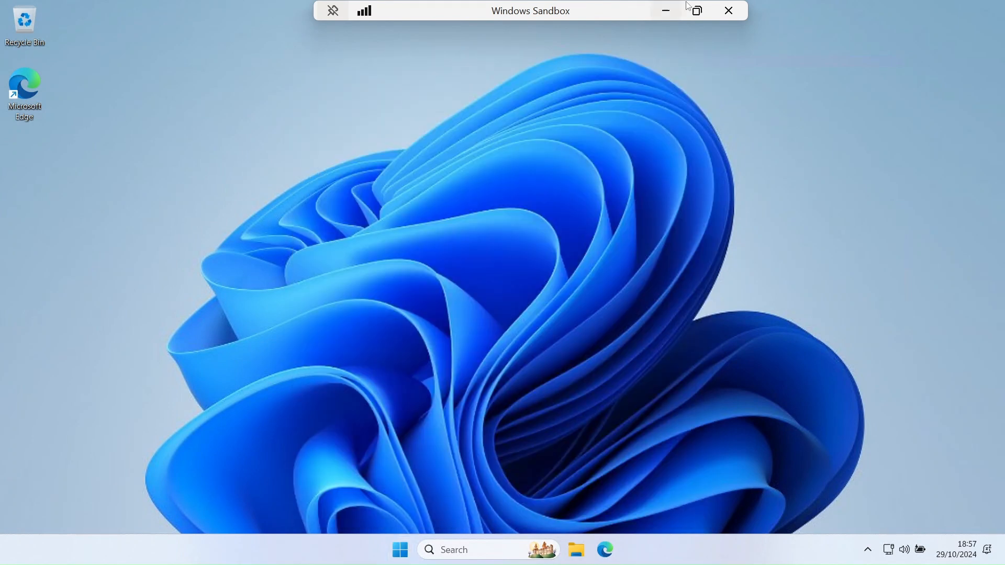
left_click(728, 12)
left_click(564, 327)
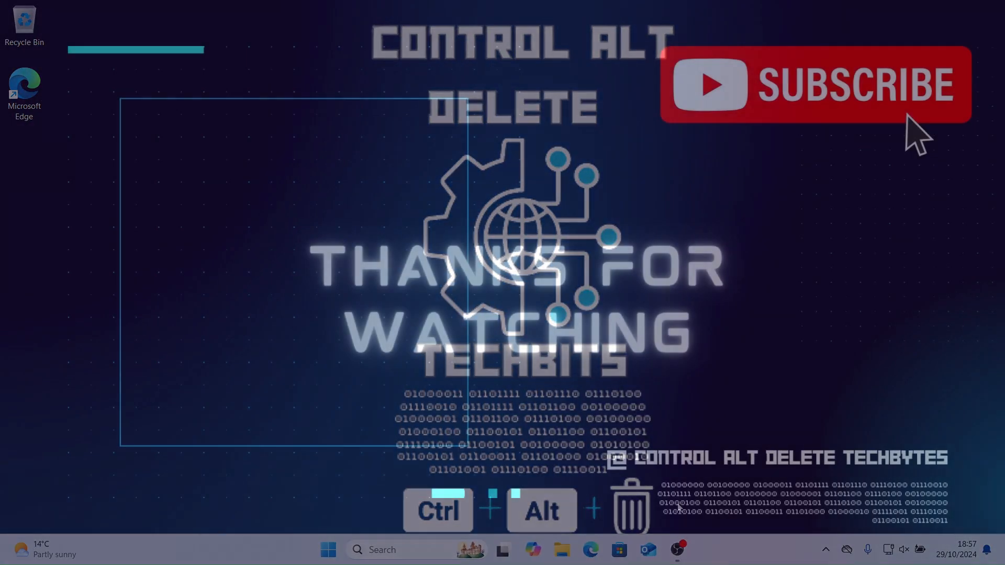